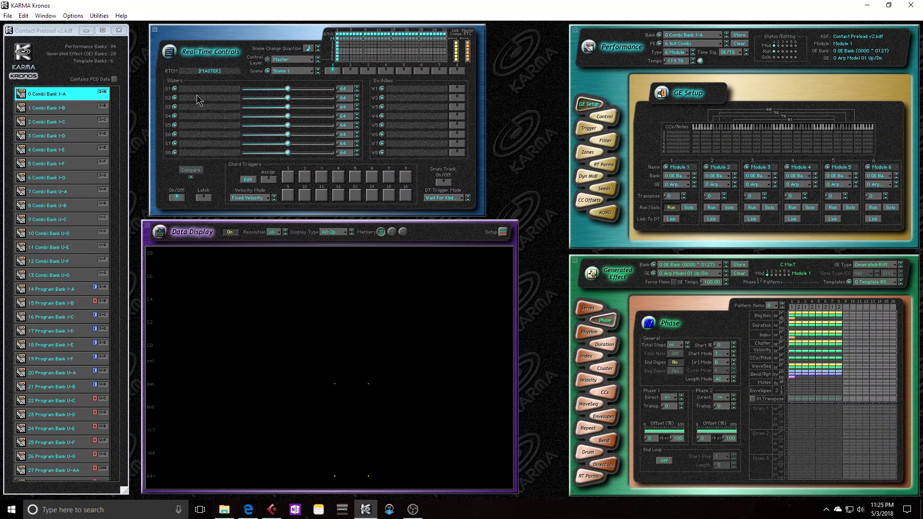
# Browse the contents of Combi Bank U-F, Program Bank U-GG and GE bank 7, then return to Combi Bank I-A
pyautogui.doubleClick(65, 261)
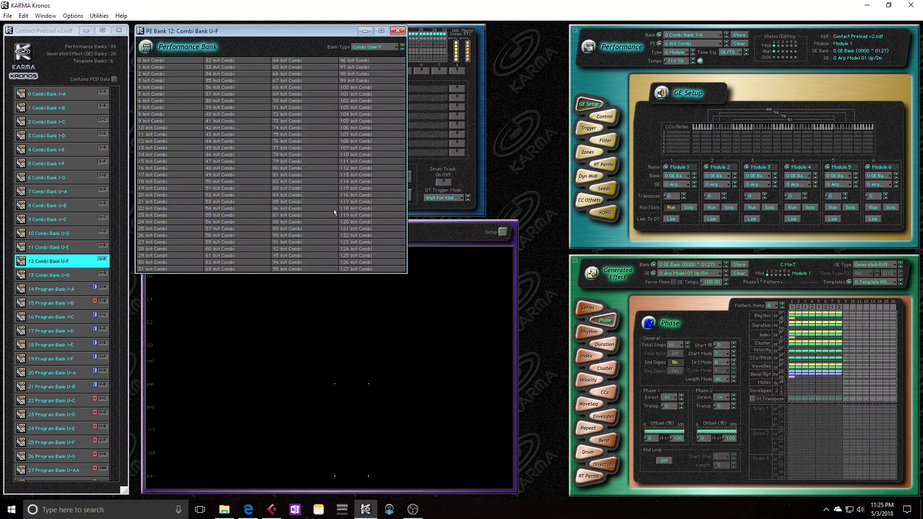
pyautogui.click(398, 31)
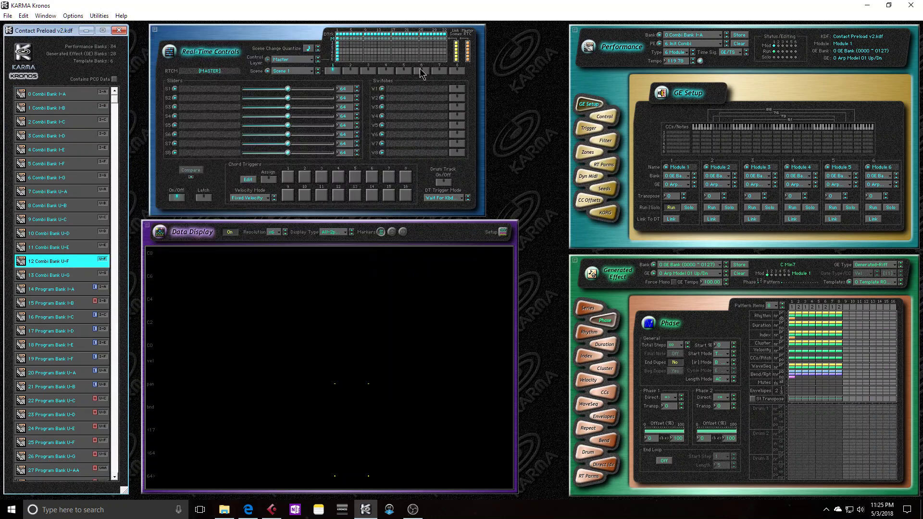
pyautogui.click(662, 37)
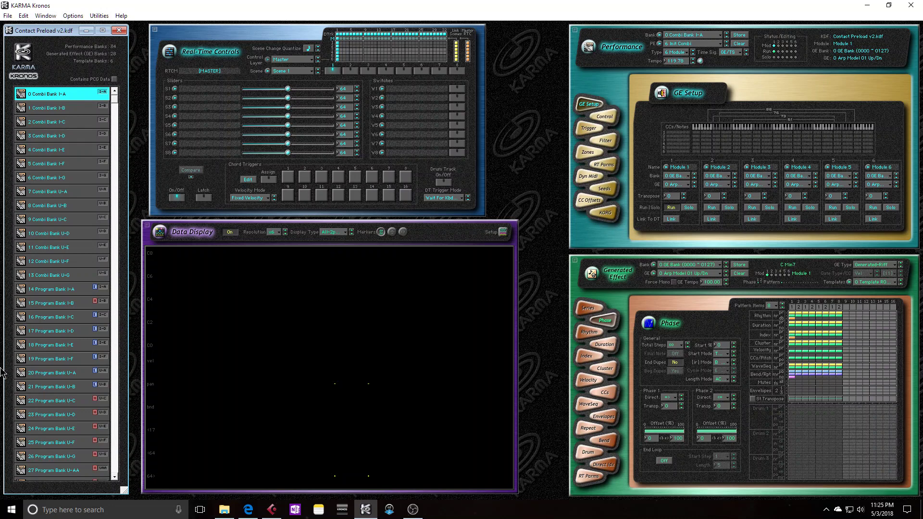
pyautogui.scroll(-2, 63, 300)
pyautogui.scroll(-3, 63, 299)
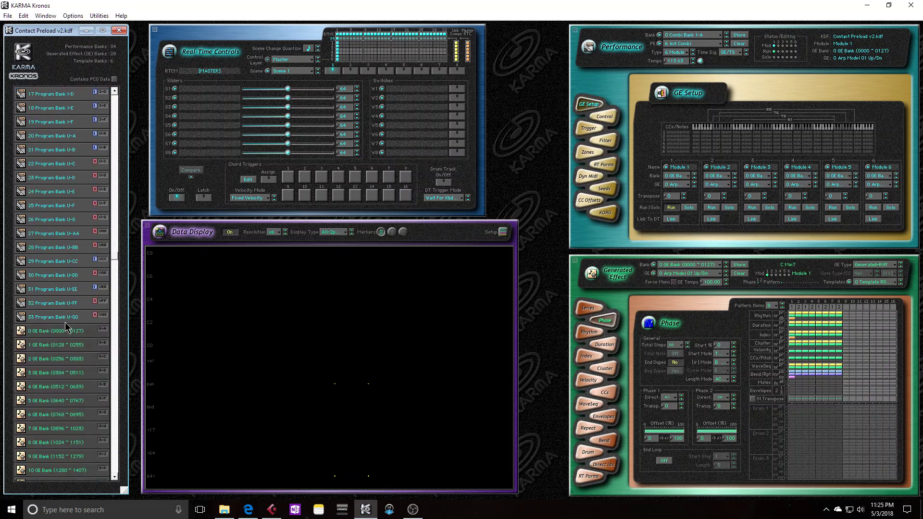
pyautogui.doubleClick(72, 317)
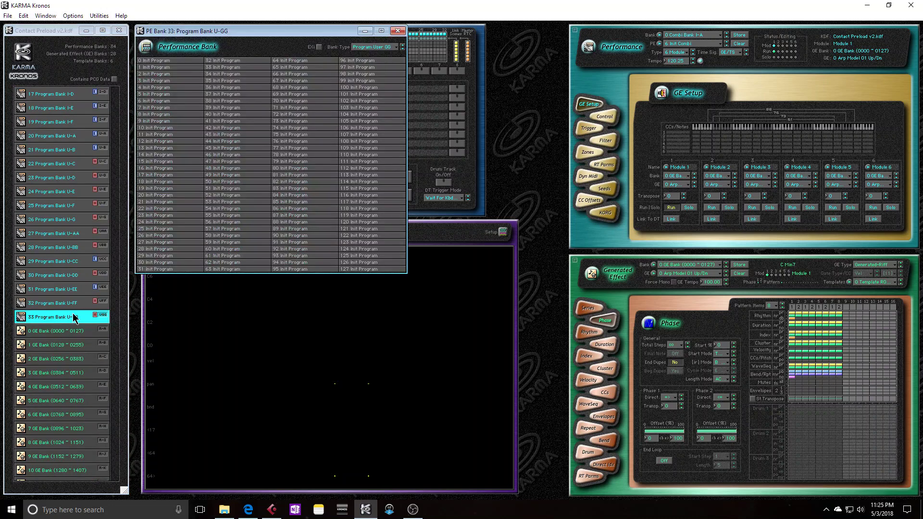
pyautogui.click(398, 31)
pyautogui.click(80, 427)
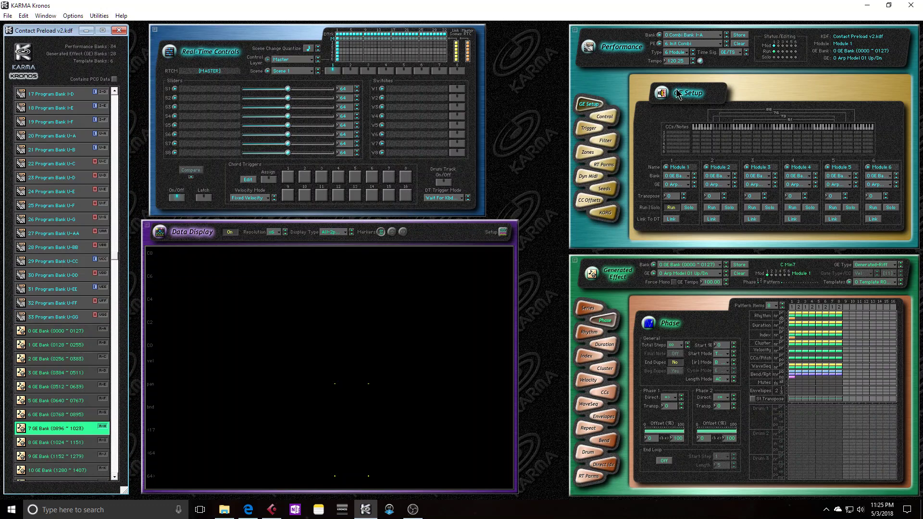
pyautogui.click(660, 35)
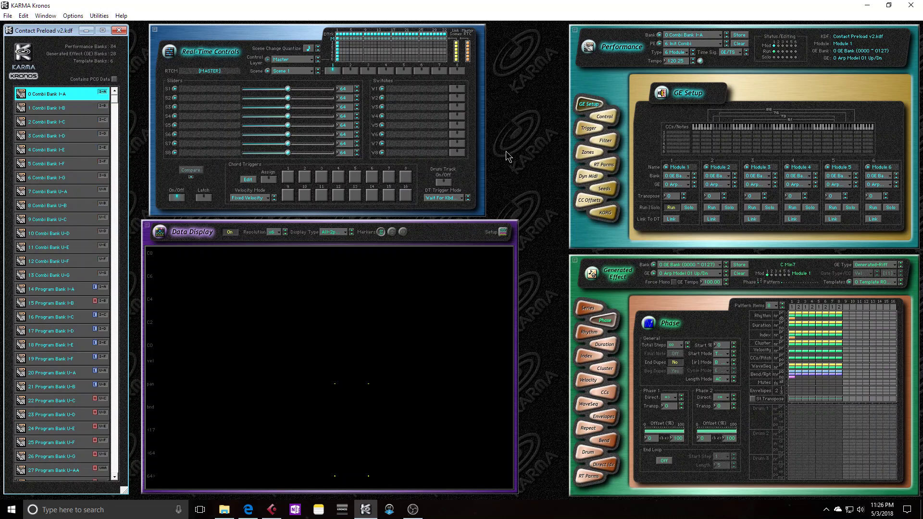
# Keep Combi Bank I-A and 6 Init Combi in the dropdowns, then view and close the full I-A listing
pyautogui.click(692, 35)
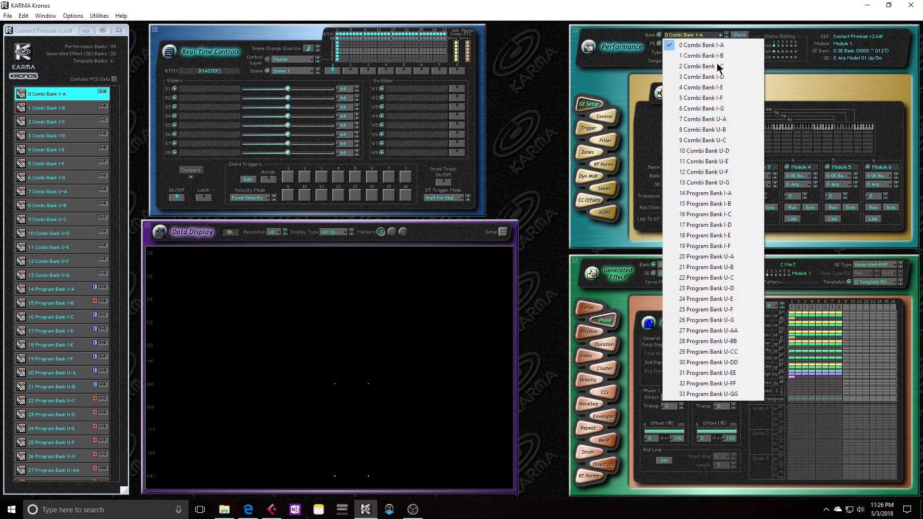
pyautogui.click(607, 85)
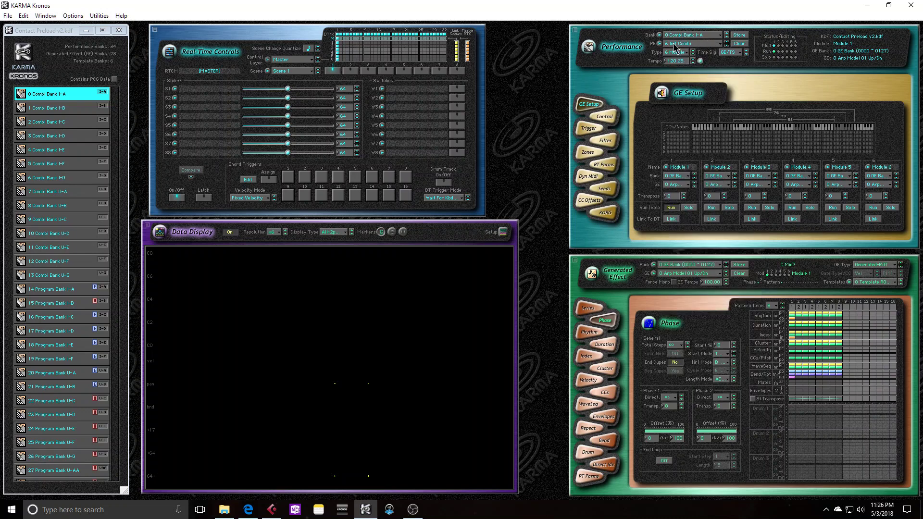
pyautogui.click(675, 47)
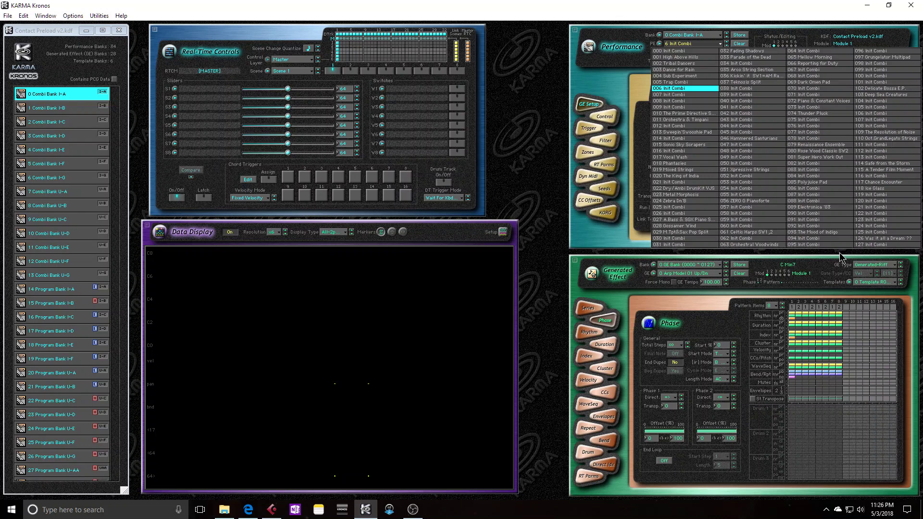
pyautogui.click(595, 85)
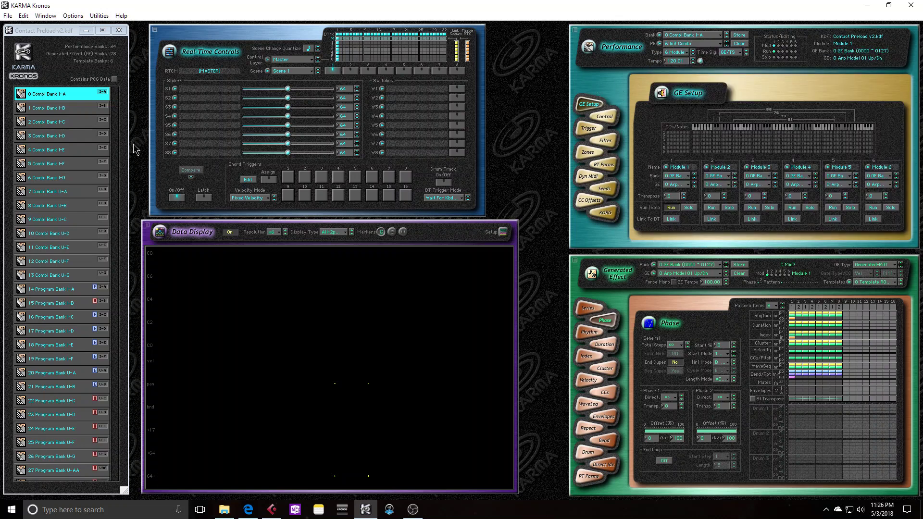
pyautogui.click(660, 44)
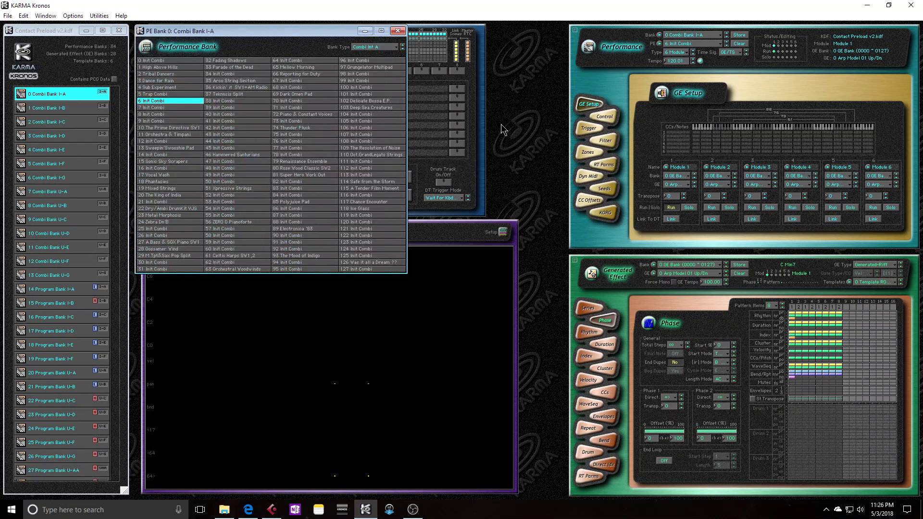
pyautogui.moveTo(240, 36); pyautogui.dragTo(239, 58)
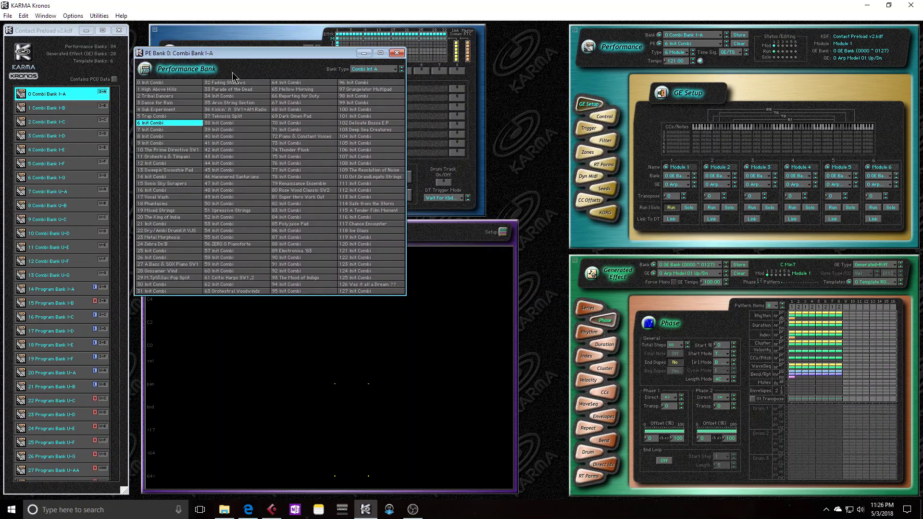
pyautogui.click(396, 53)
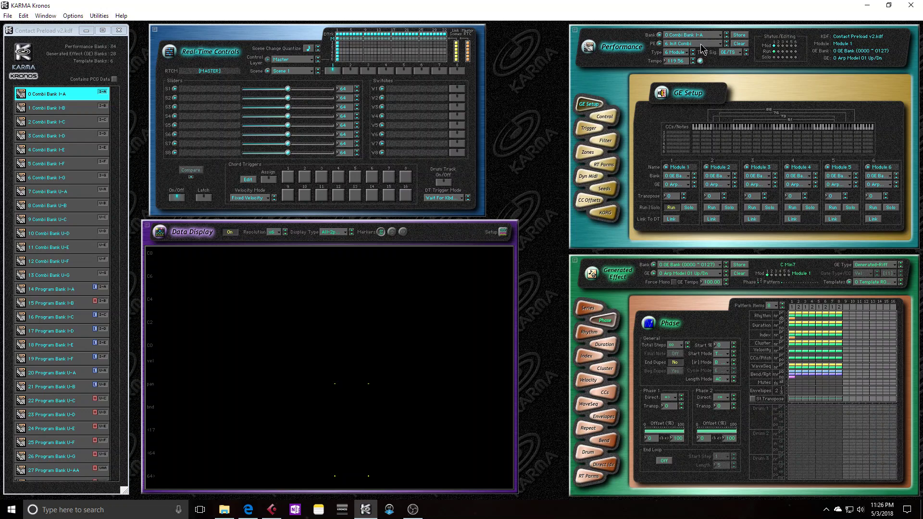
# Save the performance as '10 Module Setup', yellow label, into Combi Bank I-A slot 6, overwriting Init Combi
pyautogui.click(741, 36)
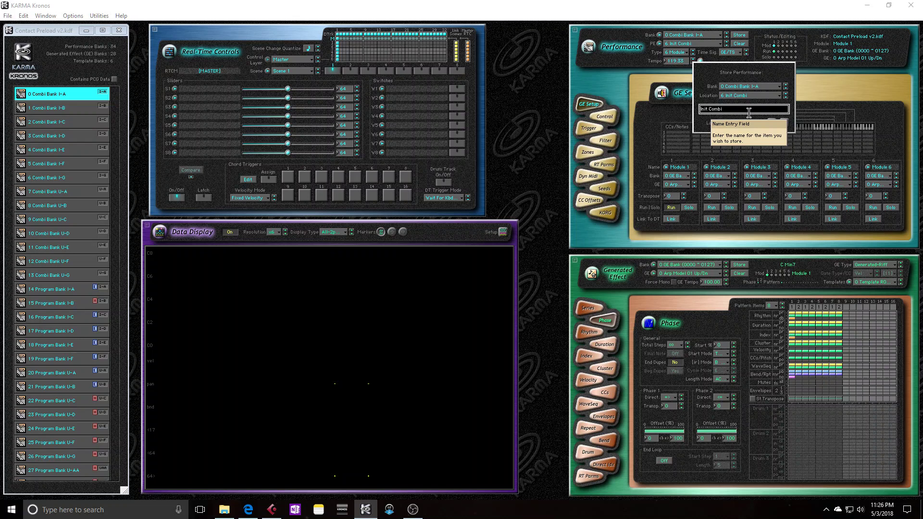
pyautogui.write('10 Module Setup')
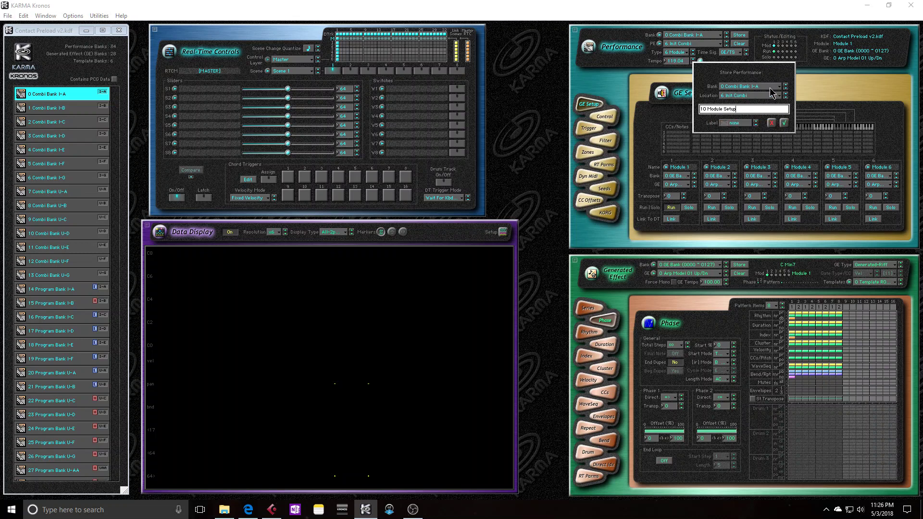
pyautogui.click(771, 86)
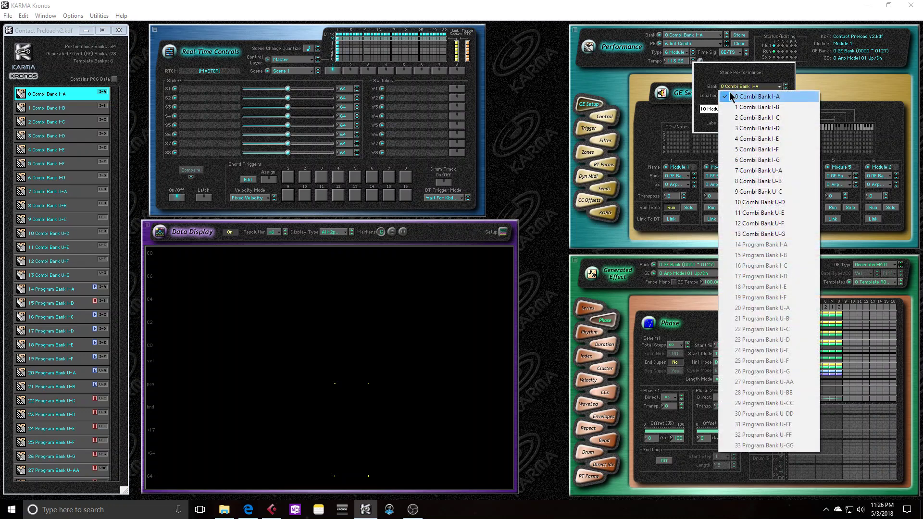
pyautogui.click(724, 72)
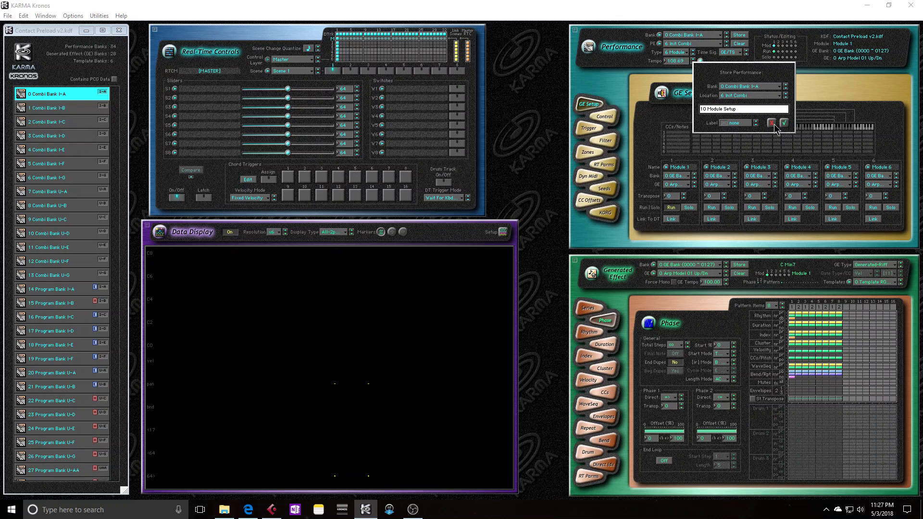
pyautogui.click(743, 124)
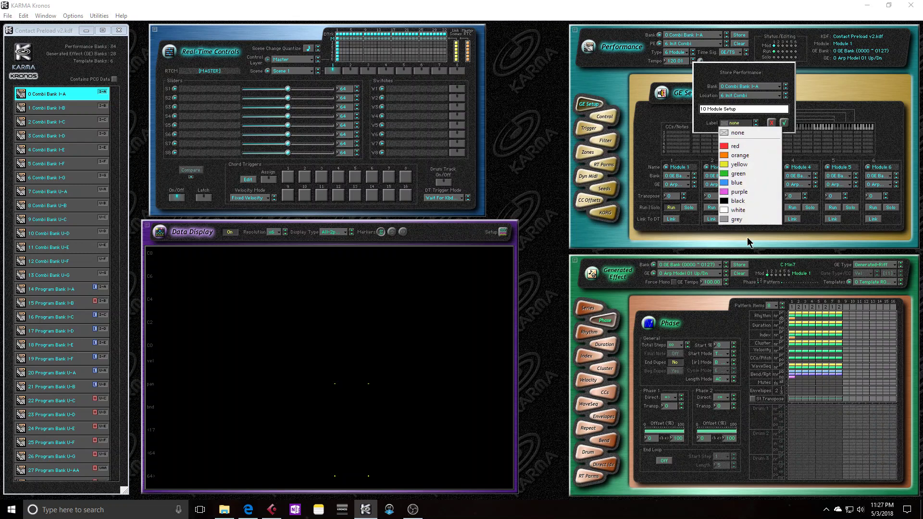
pyautogui.click(748, 164)
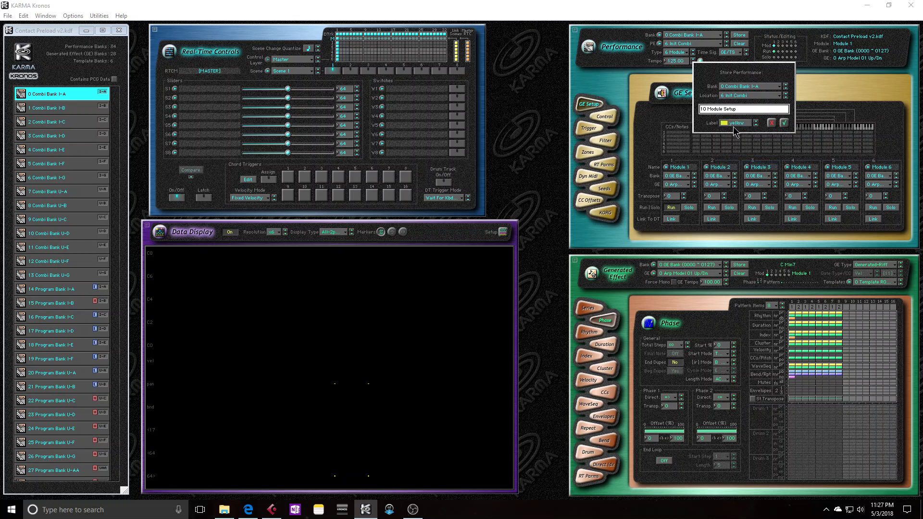
pyautogui.click(738, 126)
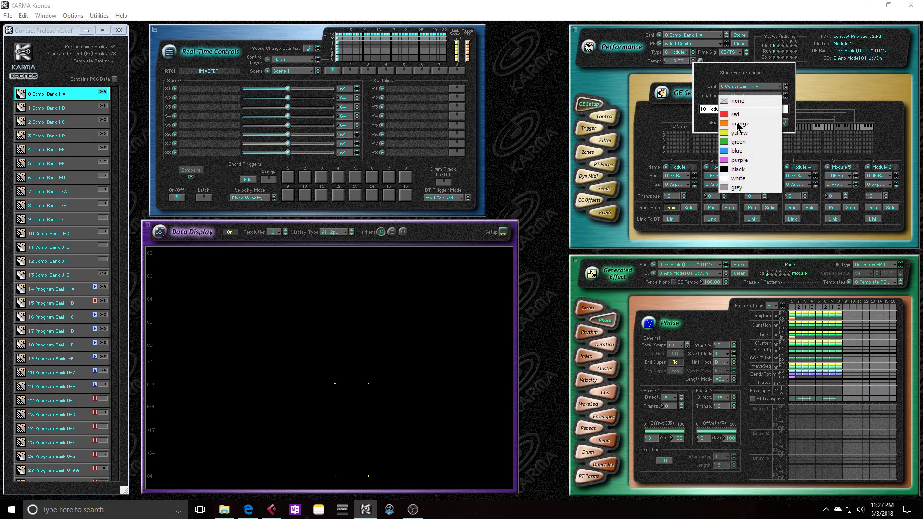
pyautogui.click(739, 128)
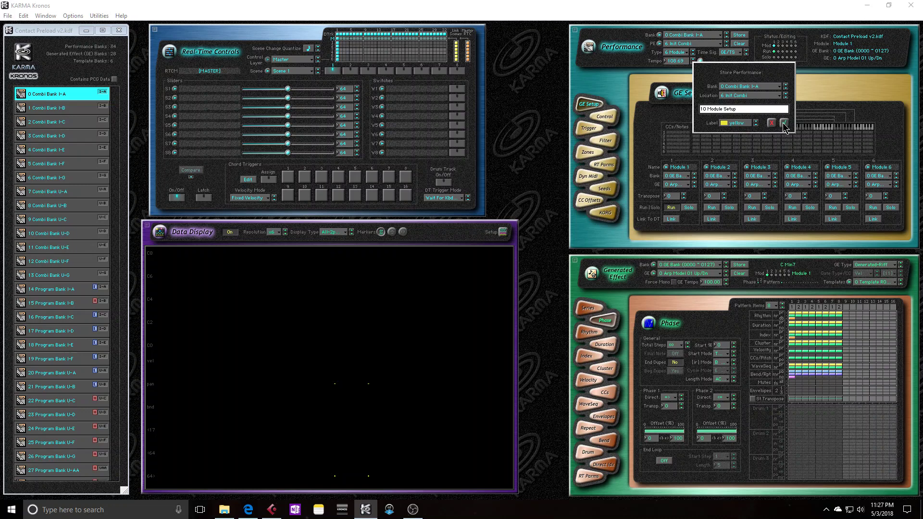
pyautogui.click(783, 123)
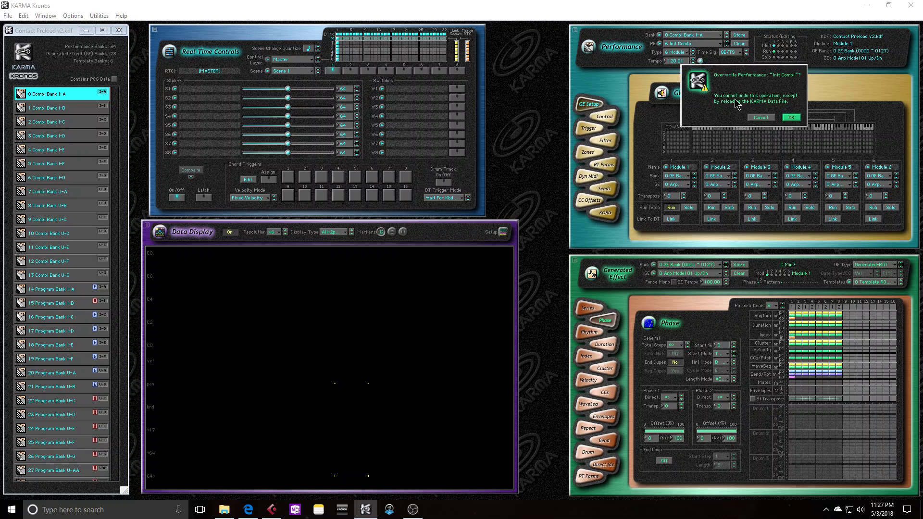
pyautogui.click(791, 118)
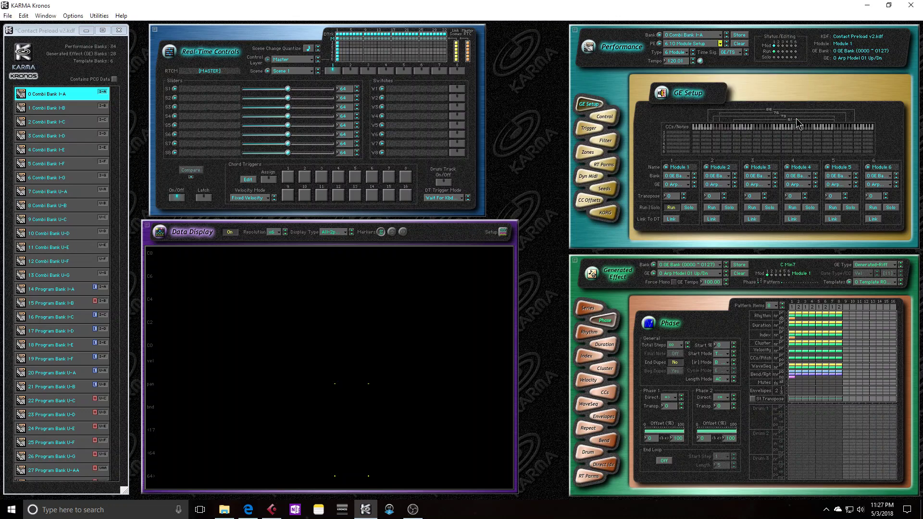
# Check the stored entry in the performance list, then save Contact Preload v2.kdf with Ctrl+S
pyautogui.click(701, 45)
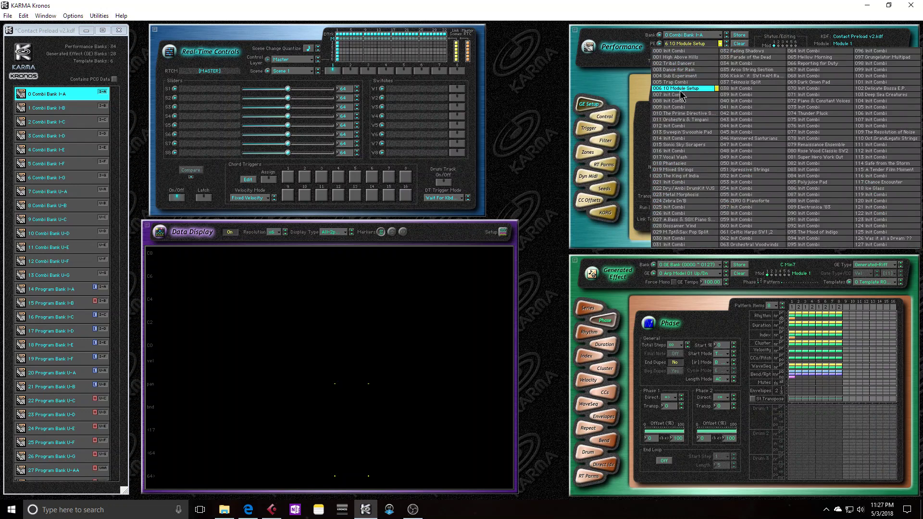
pyautogui.click(608, 75)
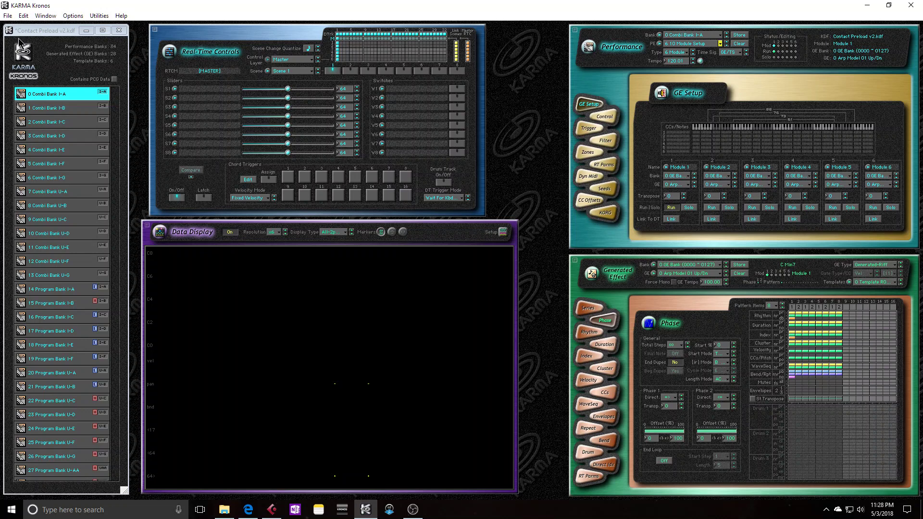
pyautogui.hotkey('ctrl', 's')
pyautogui.click(680, 51)
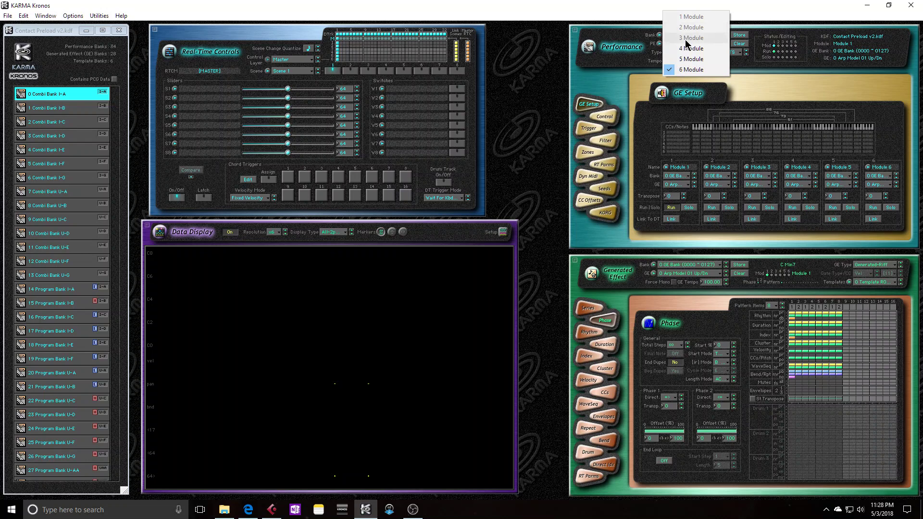
pyautogui.click(622, 83)
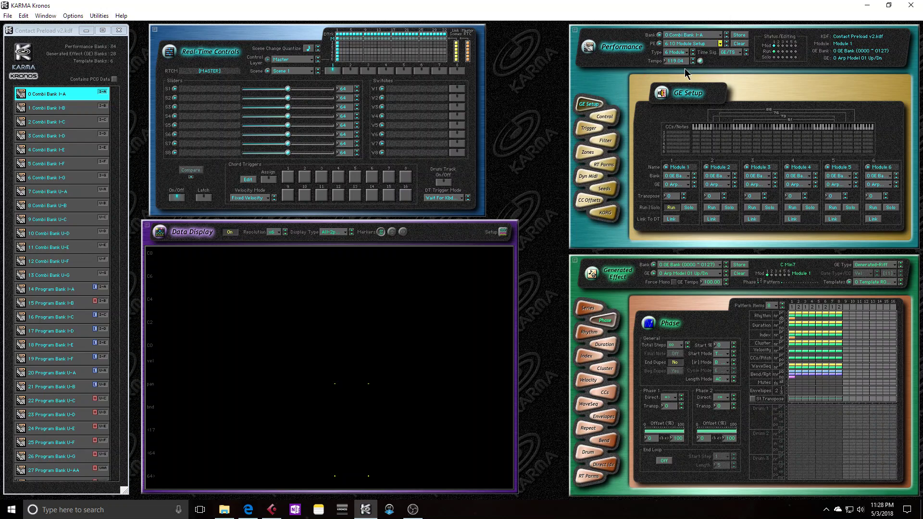
pyautogui.click(678, 52)
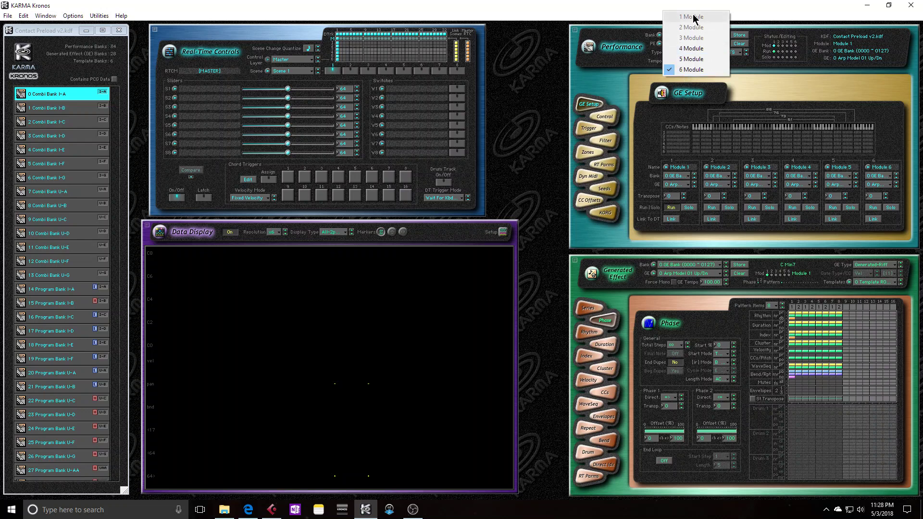
pyautogui.click(601, 88)
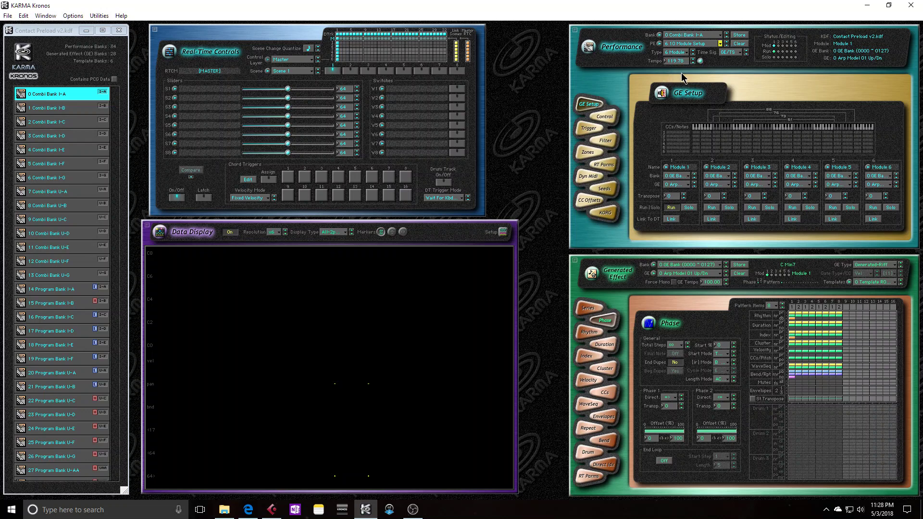
pyautogui.click(679, 52)
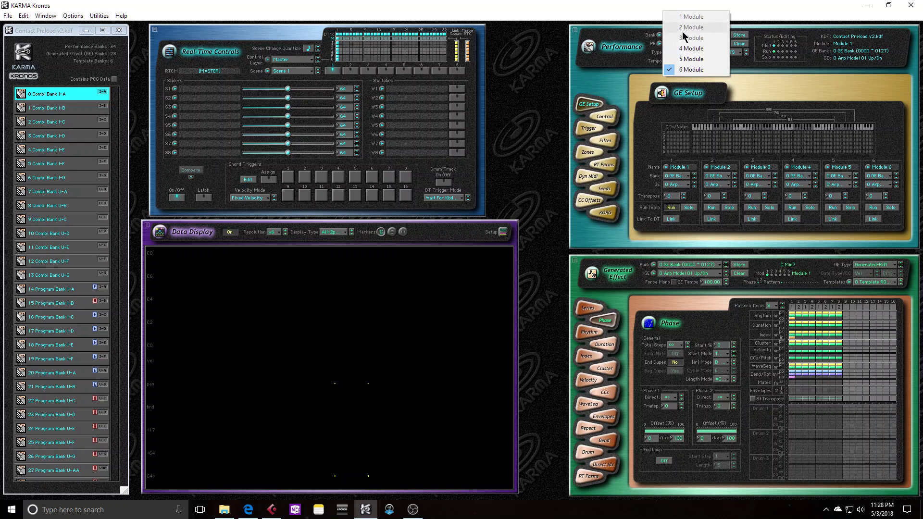
pyautogui.click(620, 88)
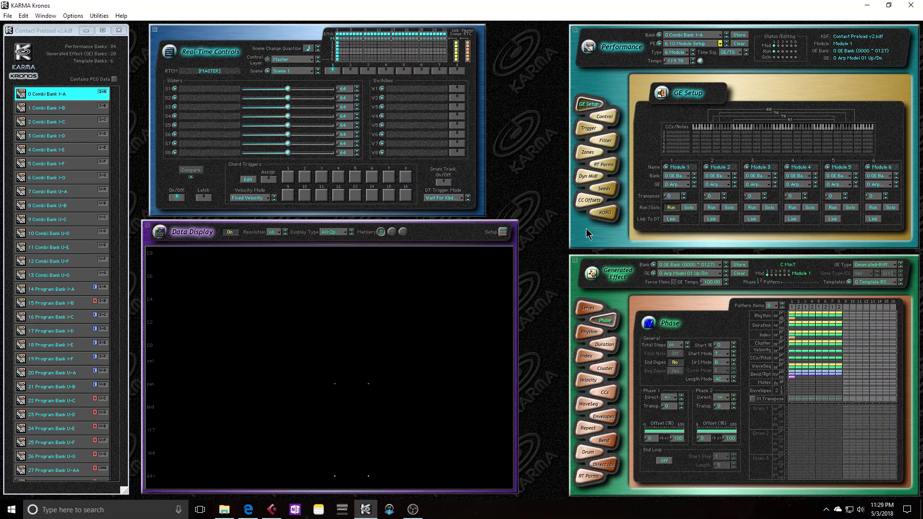
pyautogui.click(692, 44)
pyautogui.click(595, 73)
pyautogui.click(676, 51)
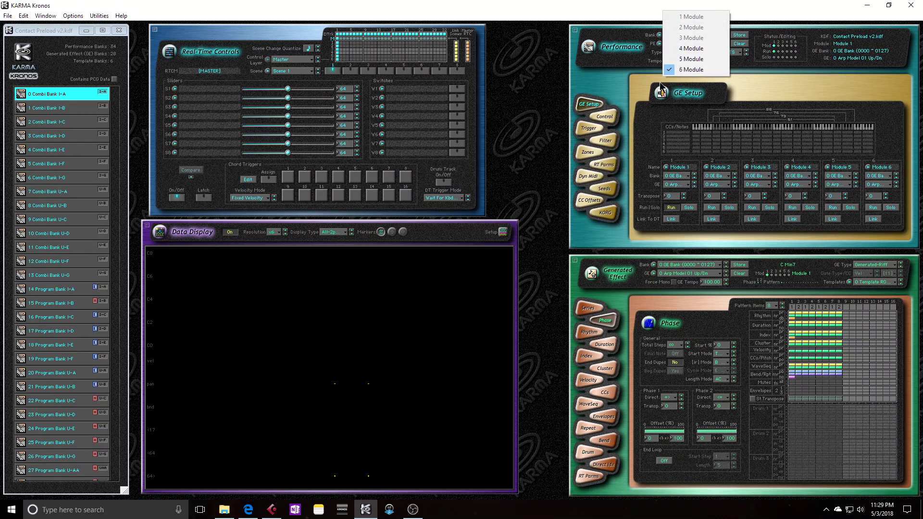
pyautogui.click(631, 82)
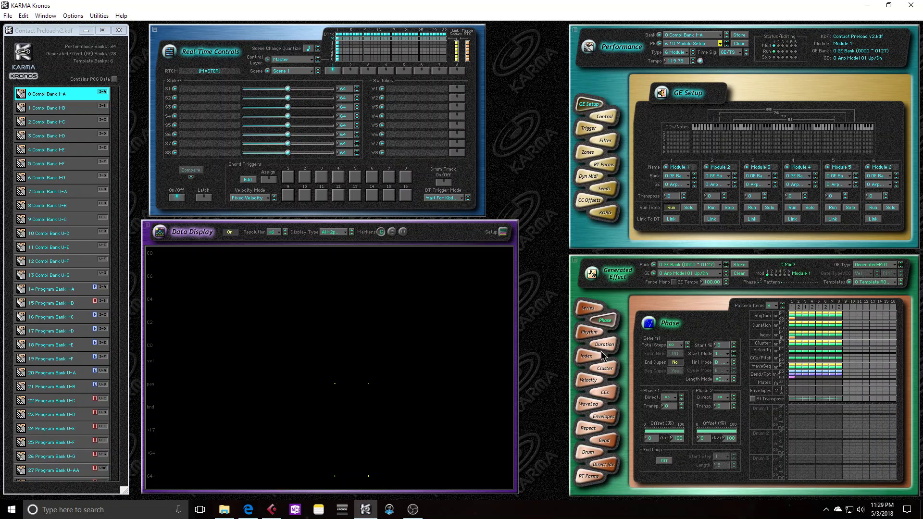
# Set Module 1's phase Length Mode to TS - Time Signature and the time signature to 3/4
pyautogui.click(726, 380)
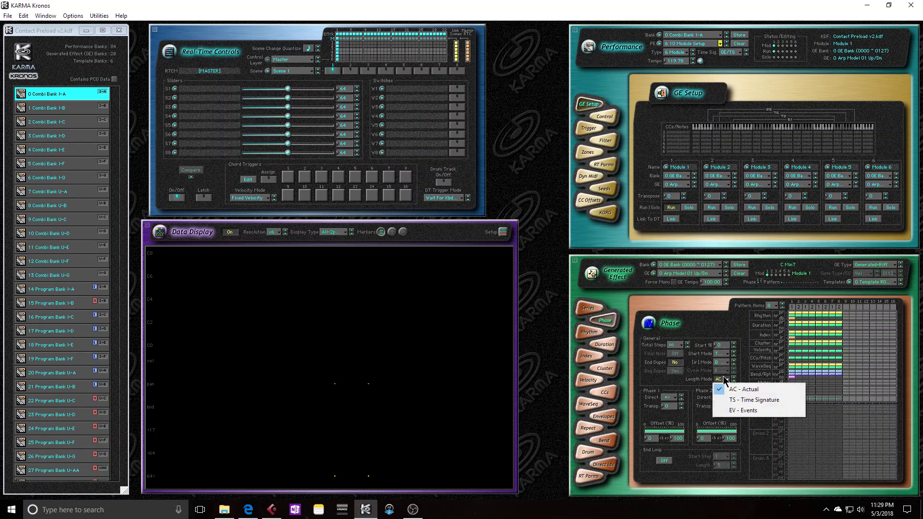
pyautogui.click(745, 400)
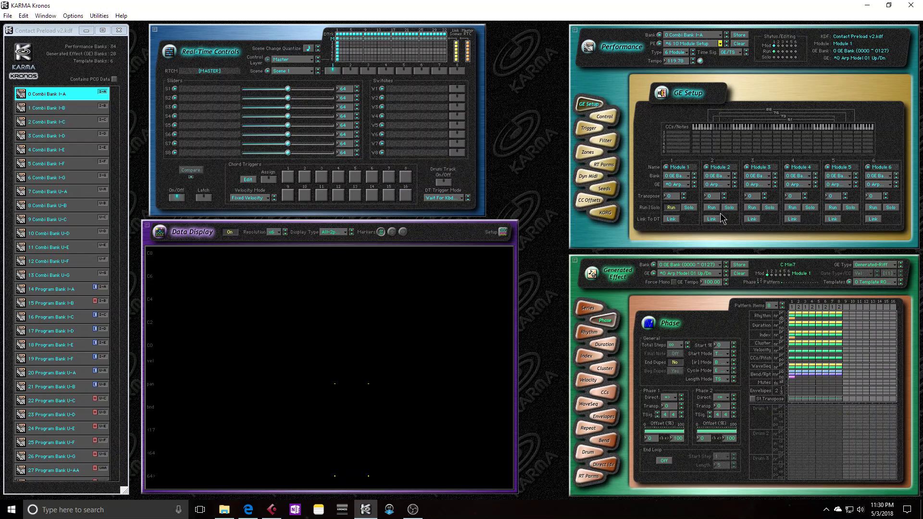
pyautogui.click(732, 51)
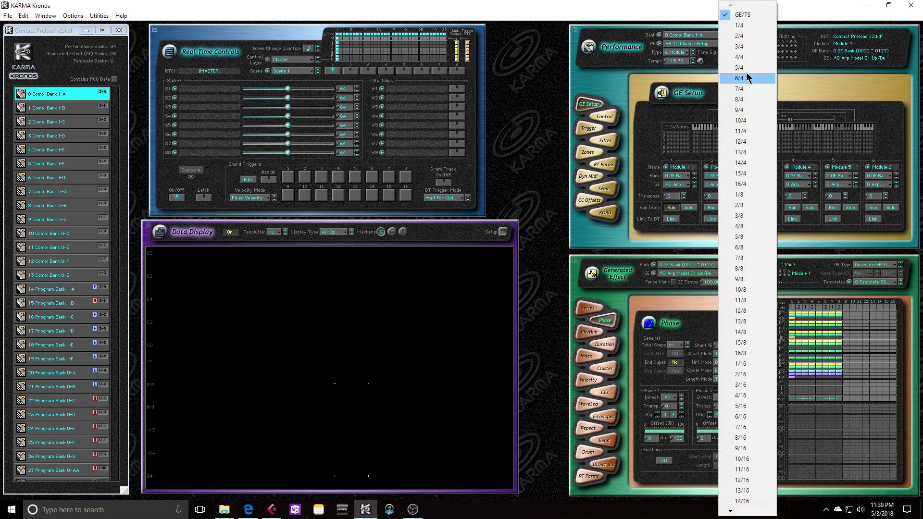
pyautogui.click(751, 47)
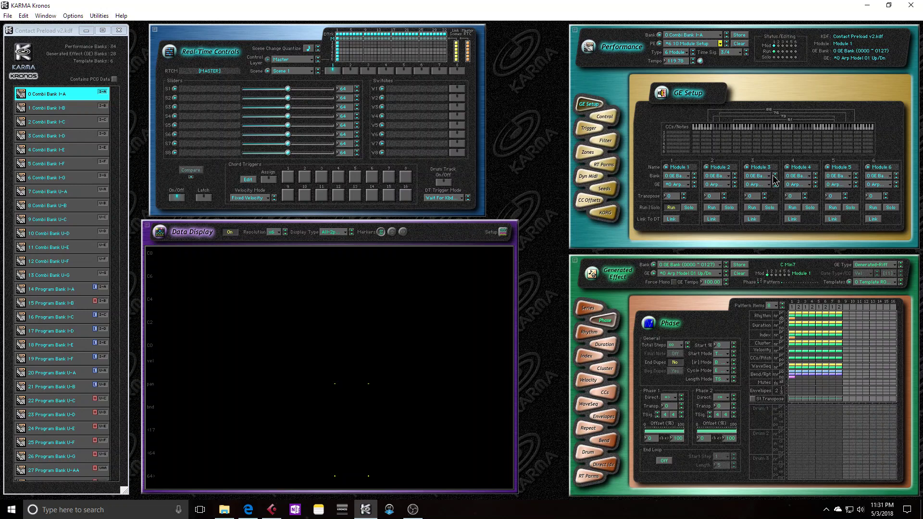
# Change Module 1's GE with the GE field arrow to revert its Length Mode to AC
pyautogui.click(695, 183)
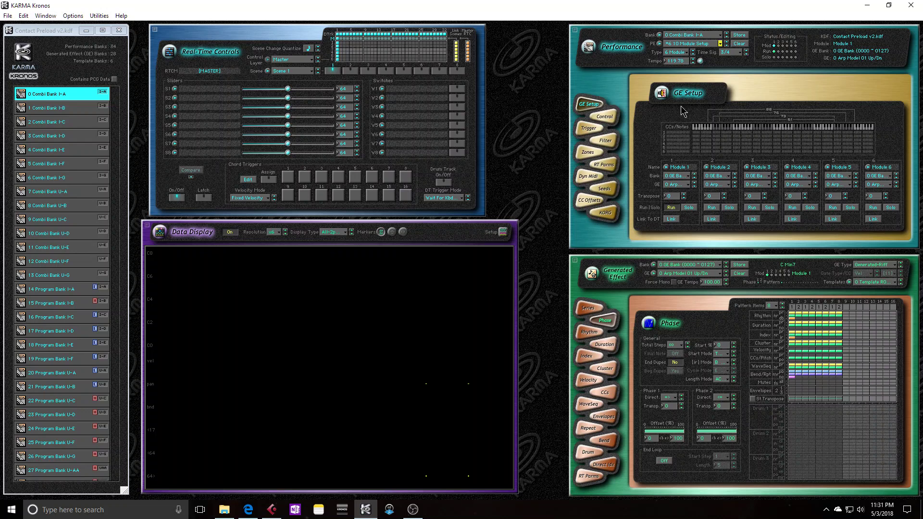
# Return the time signature to GE/TS and cycle editing through modules 4 and 3 back to 1
pyautogui.click(737, 52)
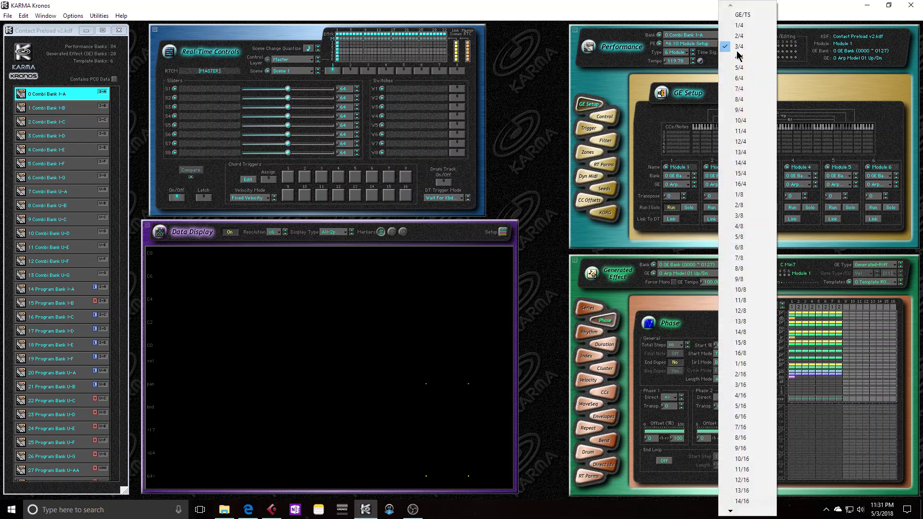
pyautogui.click(743, 15)
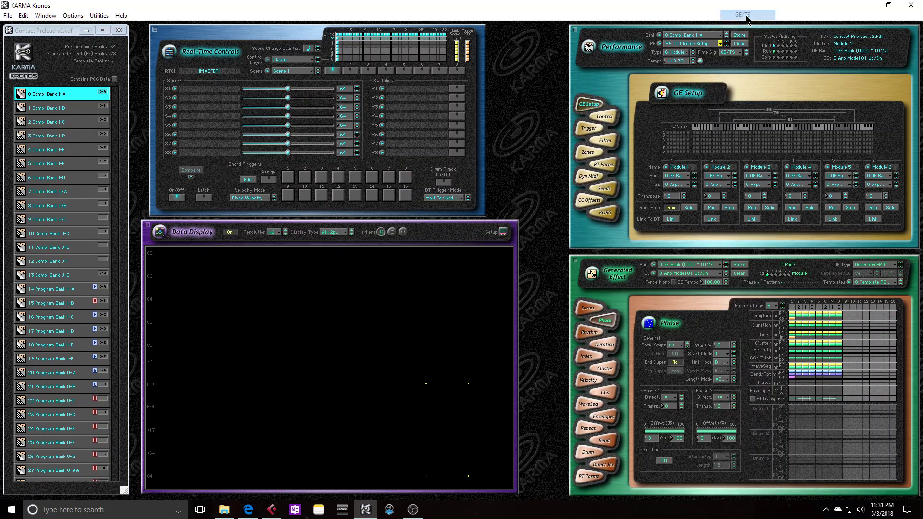
pyautogui.click(787, 45)
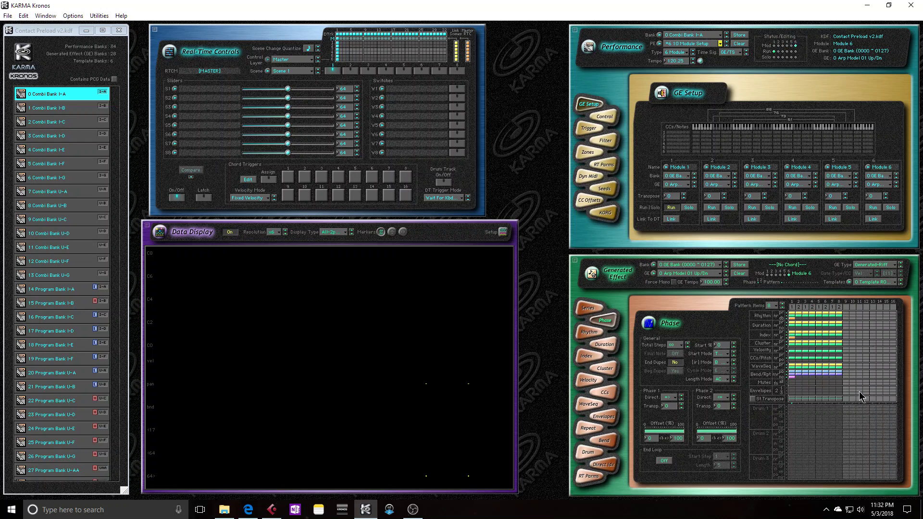
pyautogui.click(768, 276)
pyautogui.click(780, 276)
pyautogui.click(783, 46)
pyautogui.click(775, 45)
# Turn on running for modules 2–4, then solo modules 2, 4 and 5 and unsolo them
pyautogui.click(778, 52)
pyautogui.click(782, 52)
pyautogui.click(787, 52)
pyautogui.click(779, 57)
pyautogui.click(784, 58)
pyautogui.click(792, 57)
pyautogui.click(788, 57)
pyautogui.click(784, 57)
pyautogui.click(779, 57)
pyautogui.click(788, 57)
pyautogui.click(792, 57)
# Toggle module 2's run off and on, then solo and unsolo modules 1 and 2
pyautogui.click(779, 51)
pyautogui.click(779, 51)
pyautogui.click(774, 58)
pyautogui.click(779, 59)
pyautogui.click(779, 58)
pyautogui.click(774, 59)
pyautogui.click(666, 168)
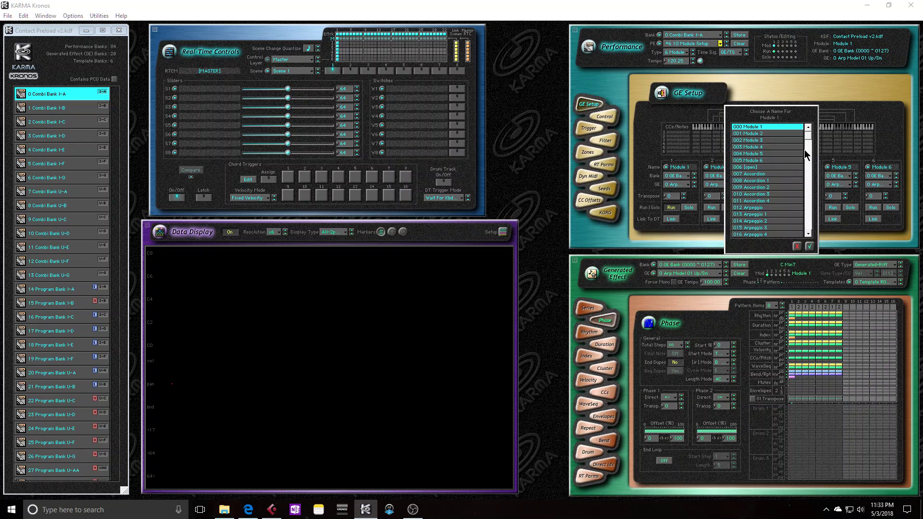
pyautogui.moveTo(808, 134)
pyautogui.mouseDown()
pyautogui.moveTo(812, 203)
pyautogui.moveTo(812, 126)
pyautogui.mouseUp()
pyautogui.click(798, 245)
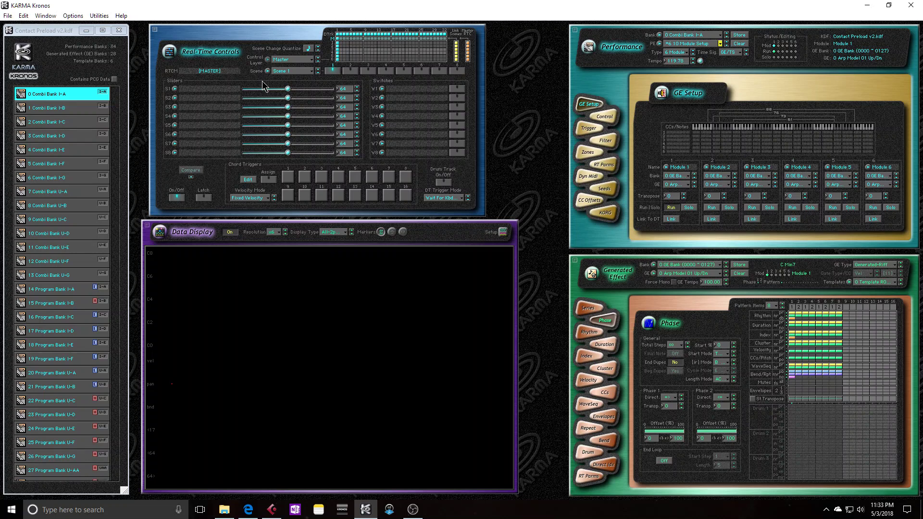
pyautogui.click(293, 60)
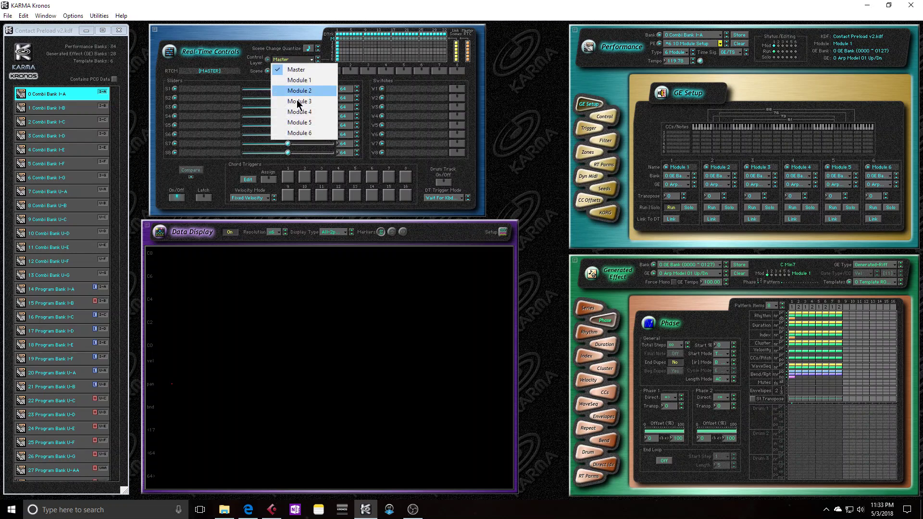
pyautogui.click(254, 54)
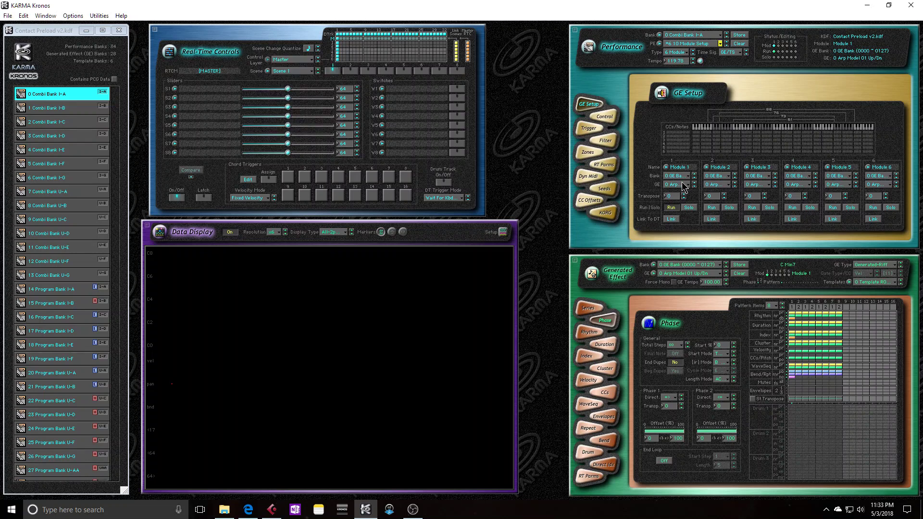
pyautogui.click(668, 168)
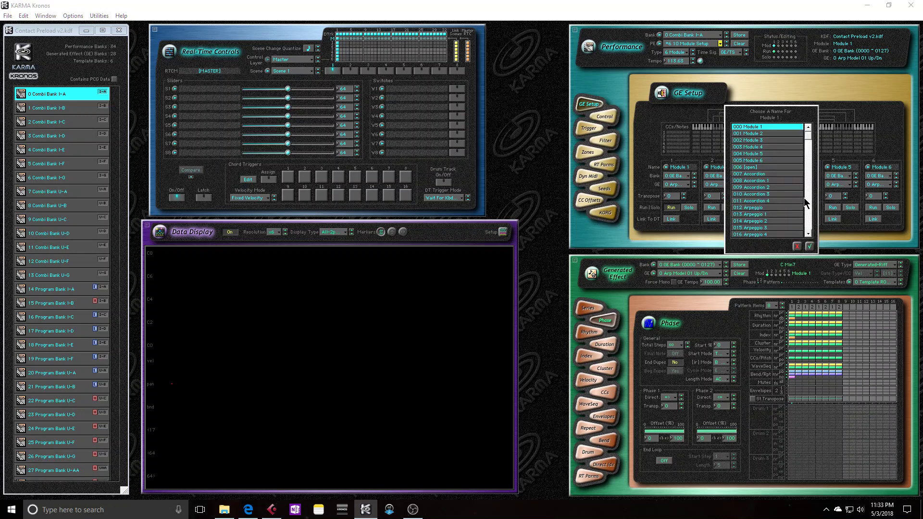
pyautogui.moveTo(810, 132); pyautogui.dragTo(810, 188)
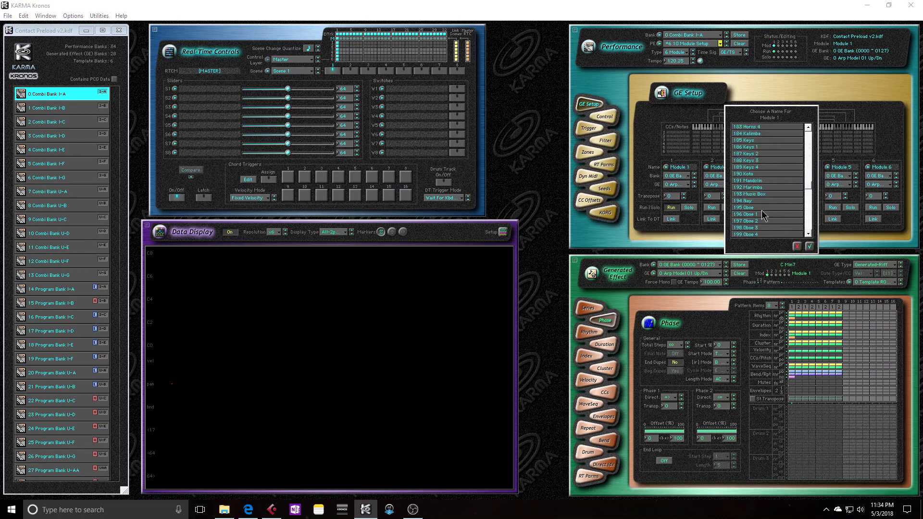
pyautogui.click(760, 201)
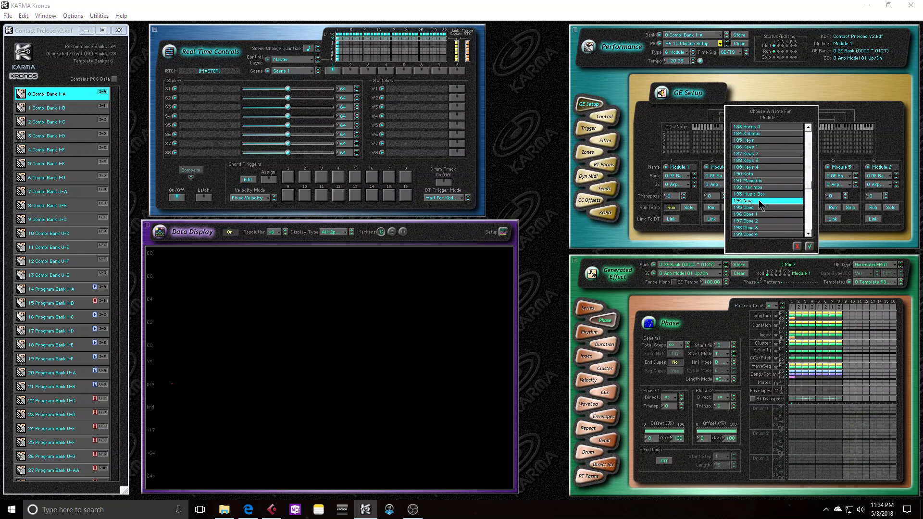
pyautogui.click(807, 247)
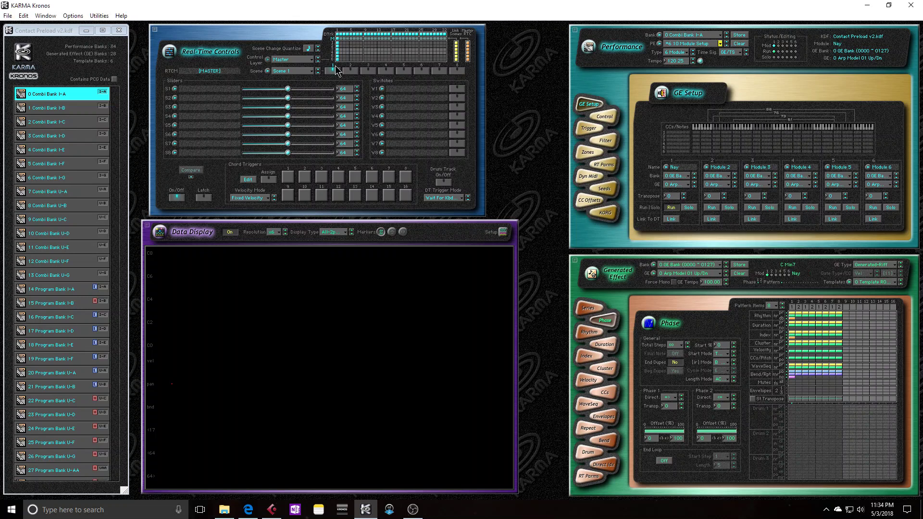
pyautogui.click(299, 61)
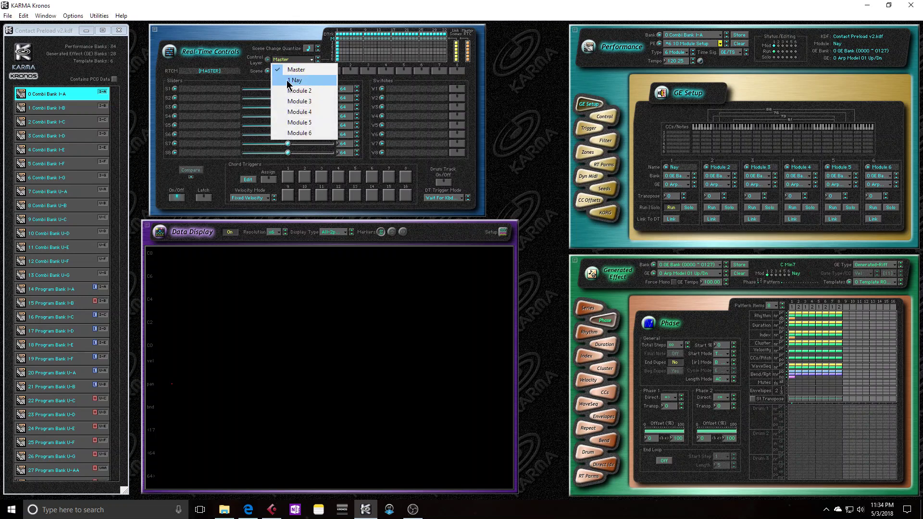
pyautogui.click(629, 172)
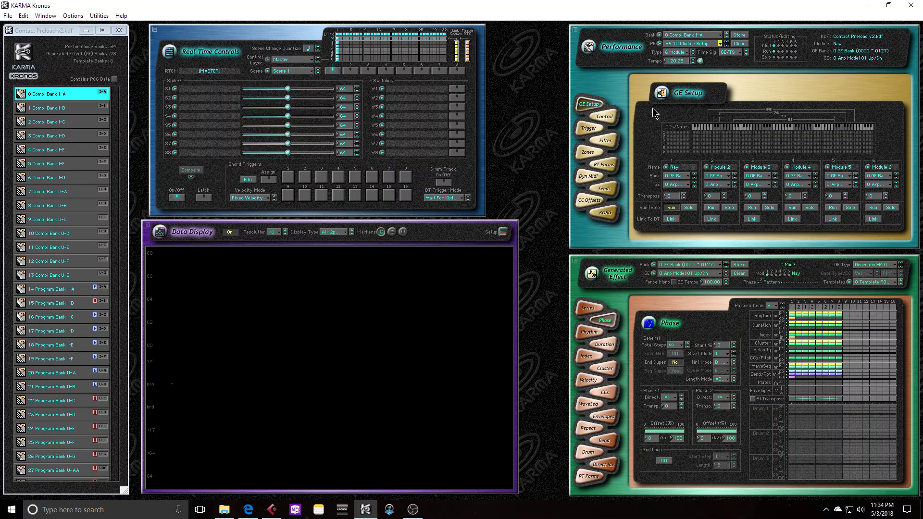
pyautogui.click(667, 167)
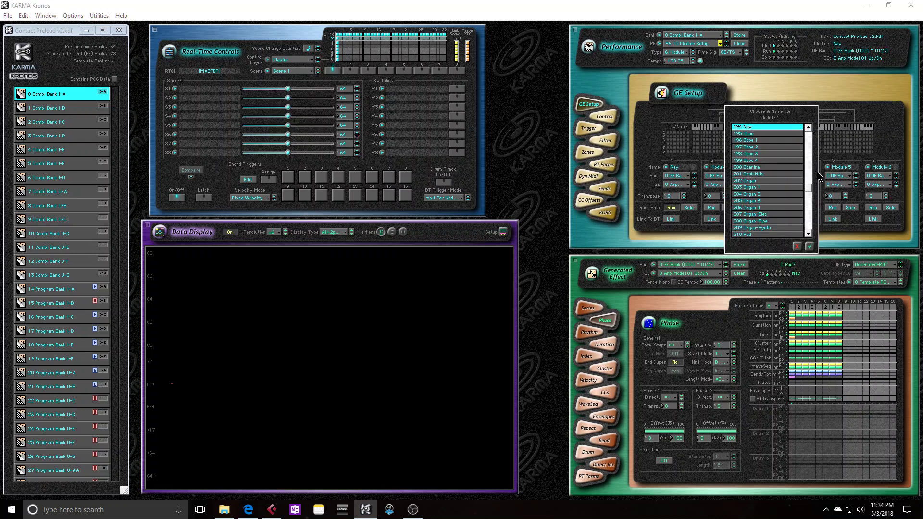
pyautogui.moveTo(807, 186); pyautogui.dragTo(808, 128)
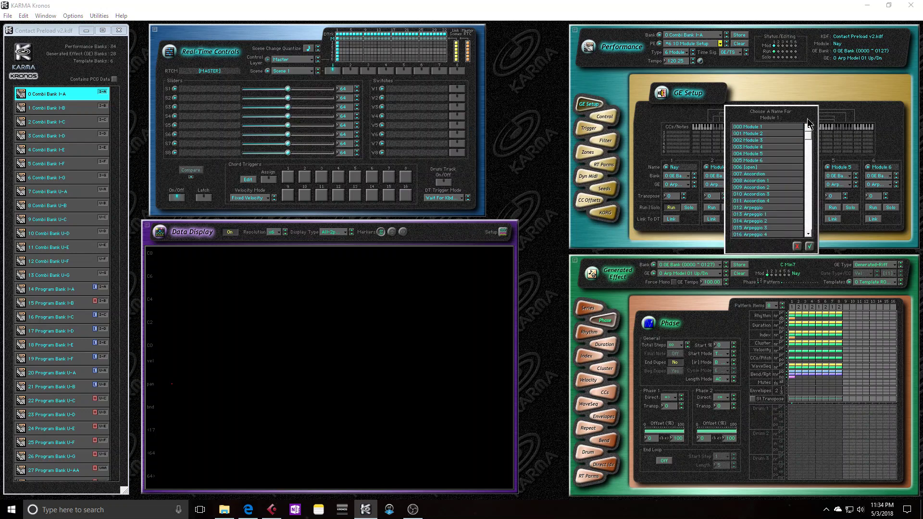
pyautogui.click(810, 247)
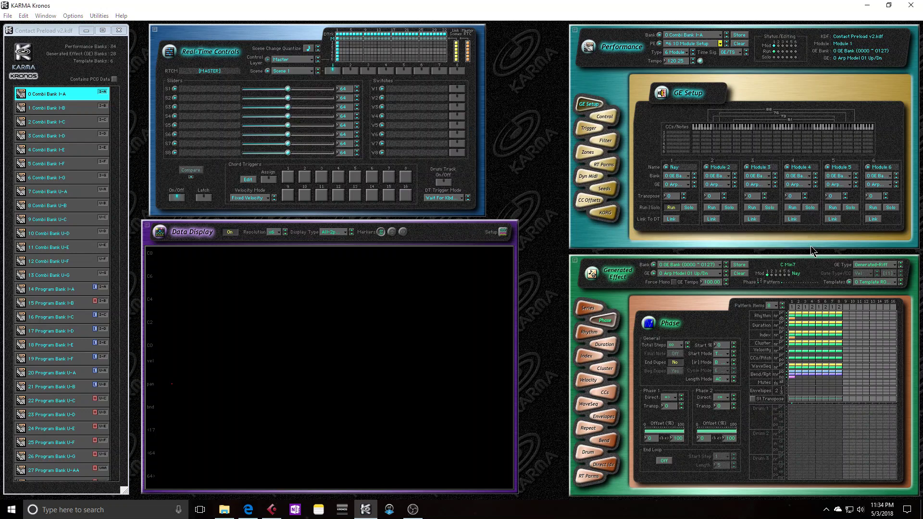
pyautogui.click(677, 177)
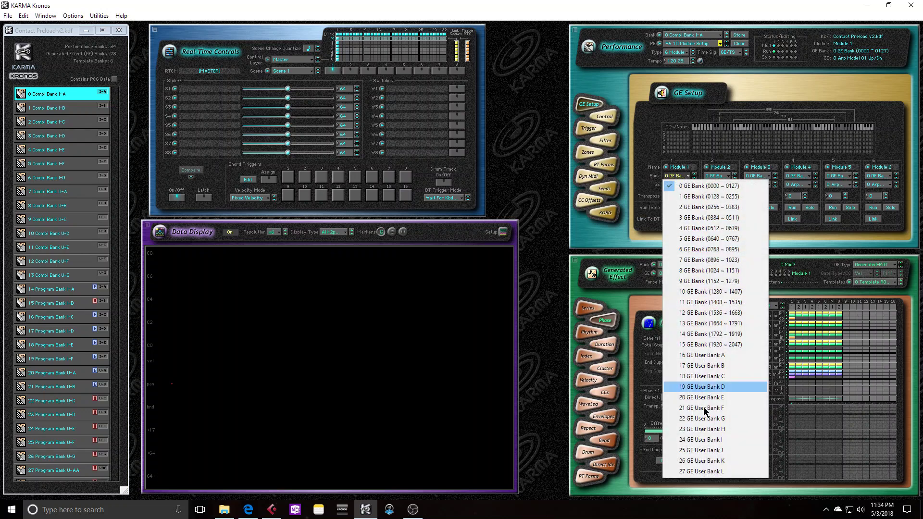
pyautogui.click(628, 170)
pyautogui.scroll(-5, 52, 332)
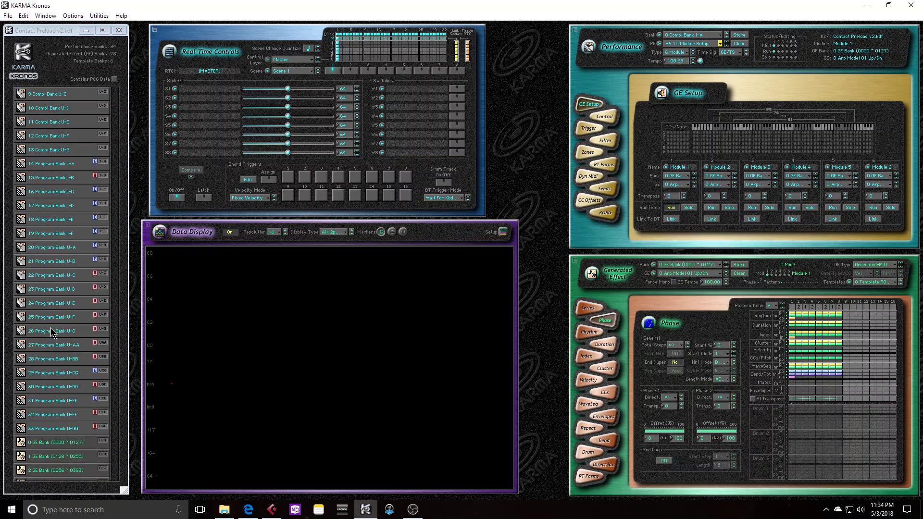
# From 4 GE Bank (0512 ~ 0639), assign 43 Pad Helper 13 to Module 1 and 84 Square Snaps to Module 5
pyautogui.scroll(-3, 52, 332)
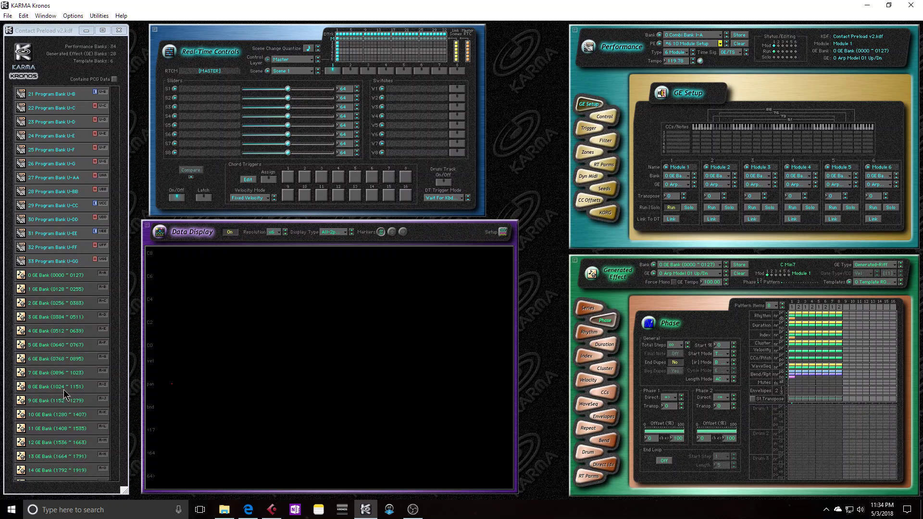
pyautogui.scroll(-1, 70, 346)
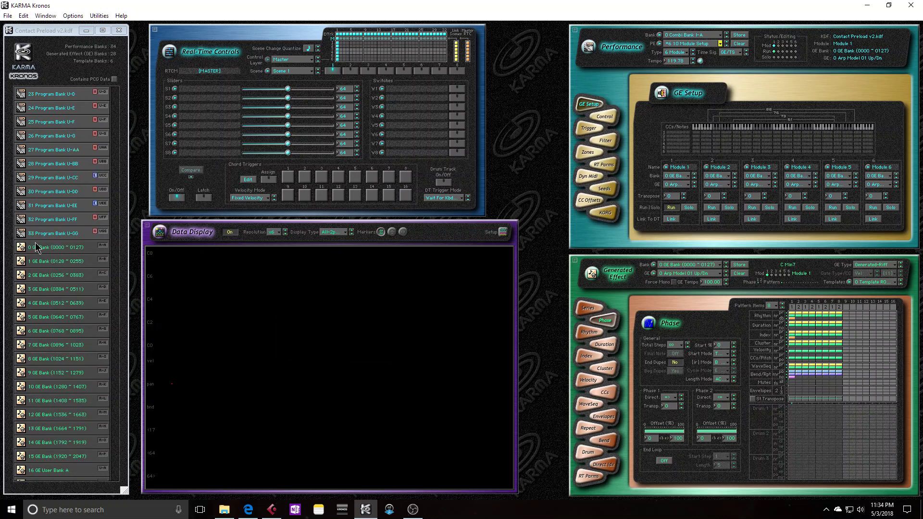
pyautogui.click(54, 304)
pyautogui.doubleClick(54, 306)
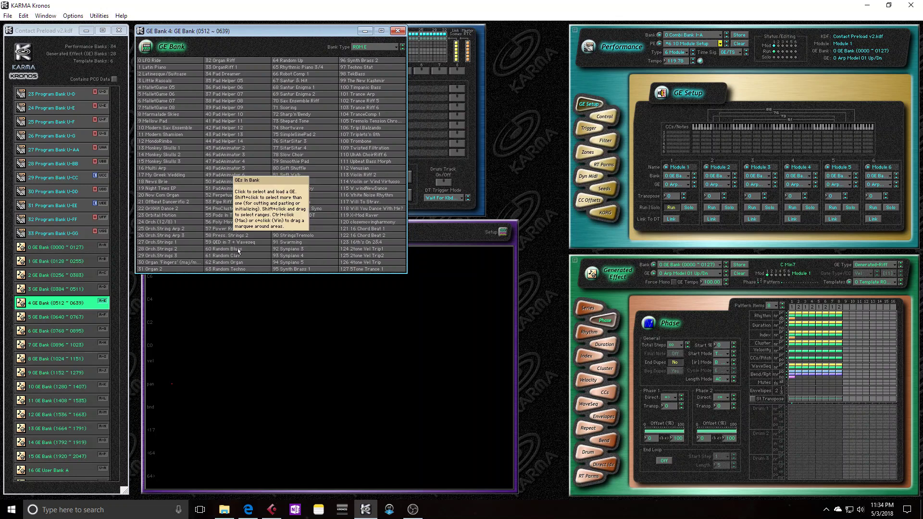
pyautogui.click(221, 136)
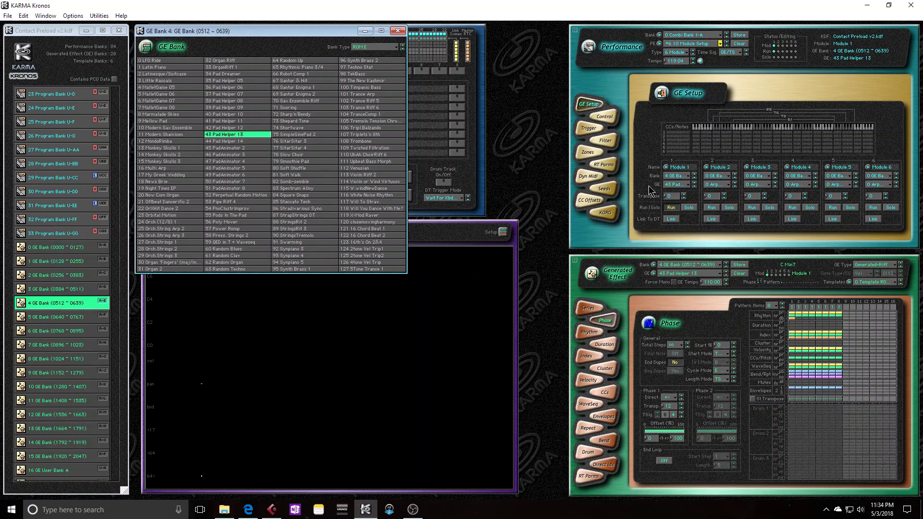
pyautogui.click(790, 46)
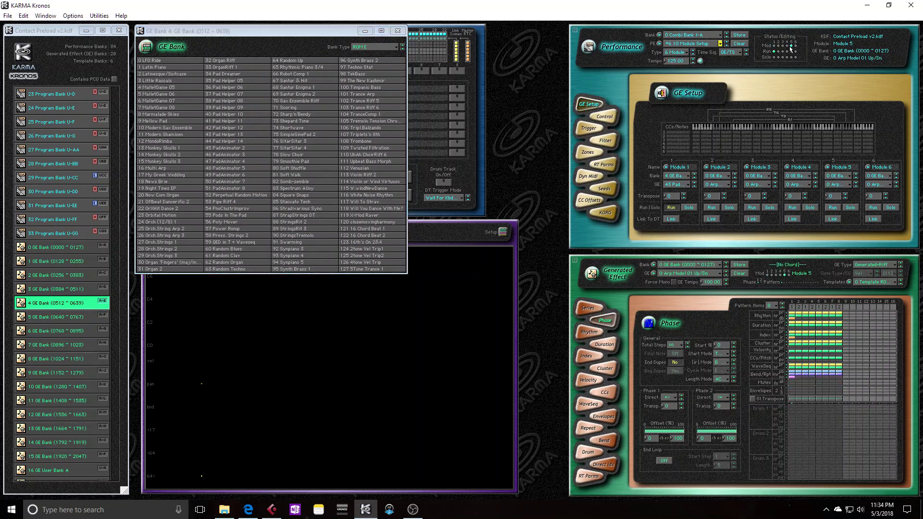
pyautogui.click(301, 196)
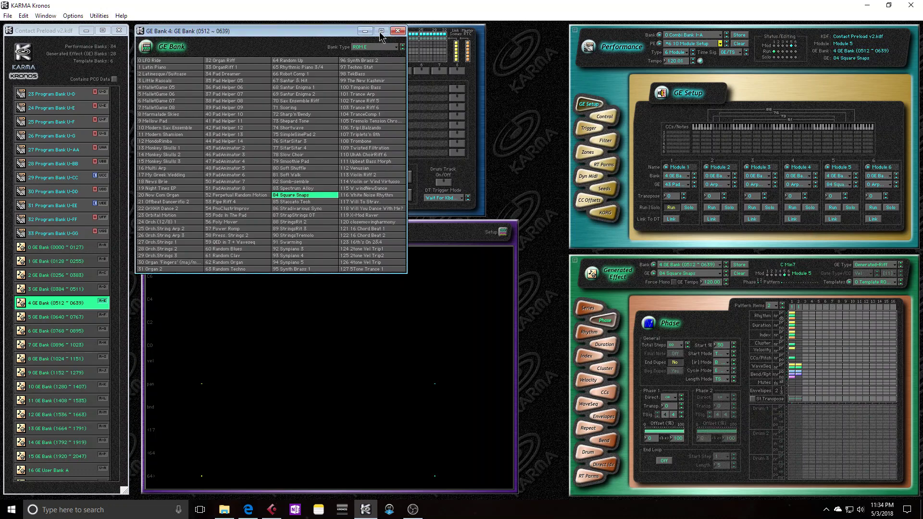
pyautogui.click(409, 34)
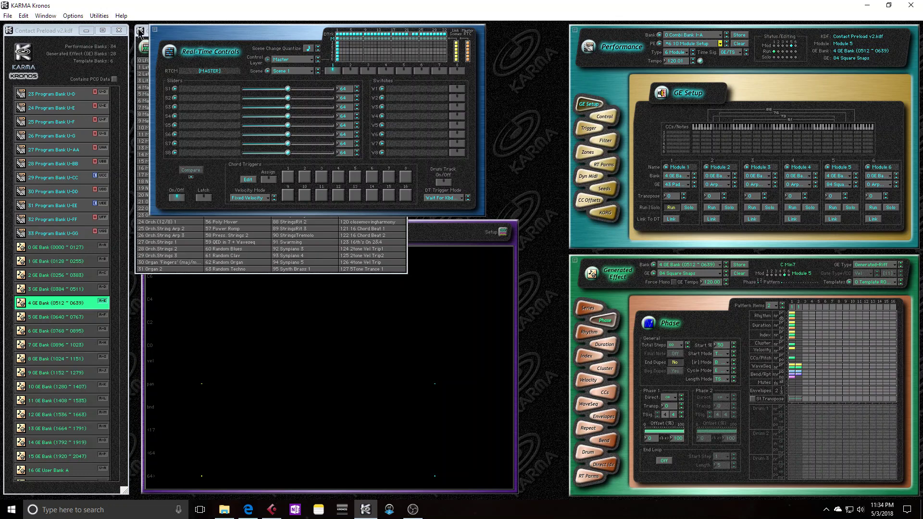
pyautogui.click(140, 30)
# Close the GE bank list and set Module 5 to 0 GE Bank, 0 Arp Model 01 Up/Dn
pyautogui.click(398, 31)
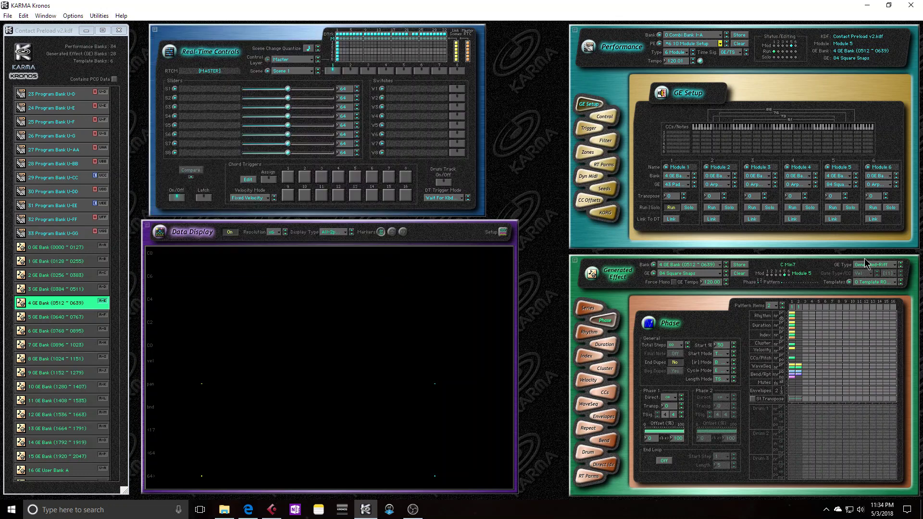
pyautogui.click(836, 177)
pyautogui.click(843, 150)
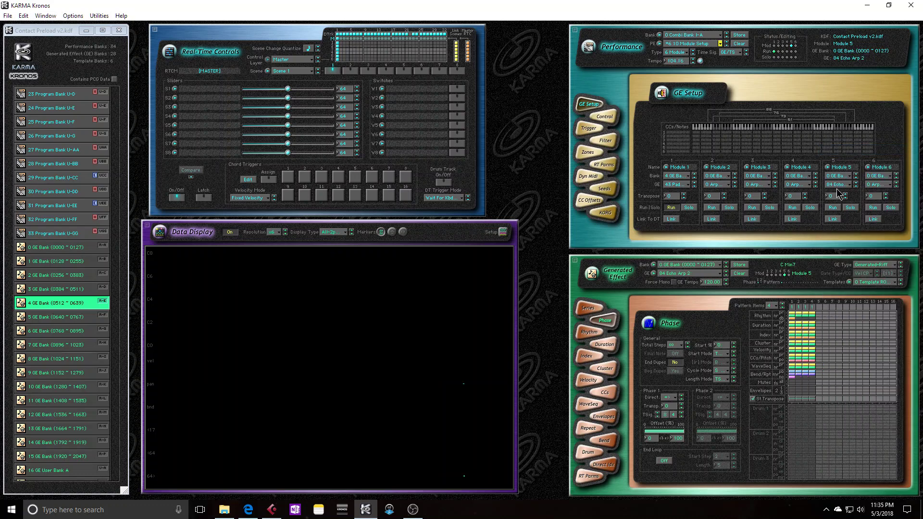
pyautogui.click(842, 185)
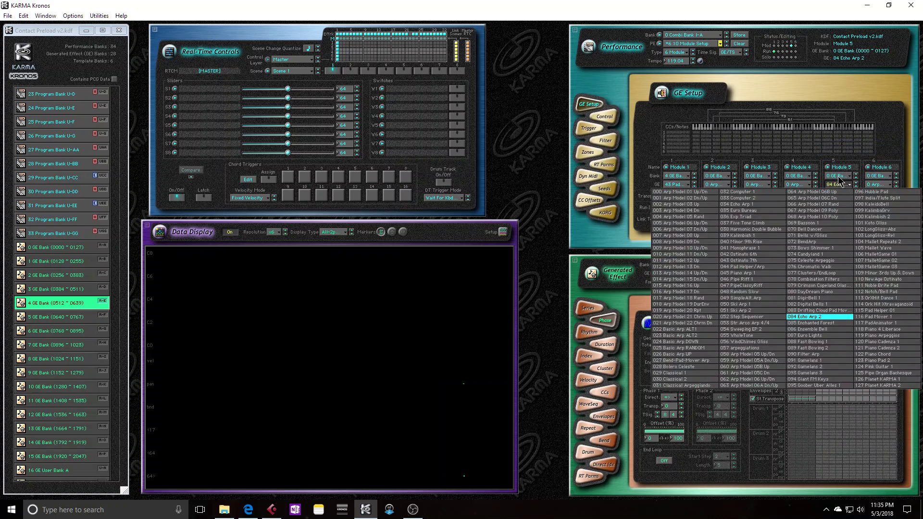
pyautogui.click(680, 192)
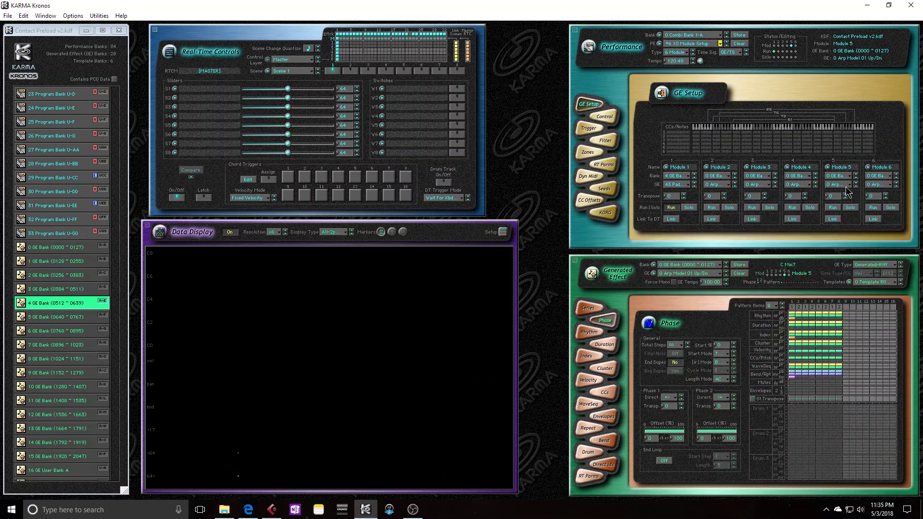
# Set Module 1 to 0 GE Bank, 0 Arp Model 01 Up/Dn, and raise its transpose by one
pyautogui.click(684, 176)
pyautogui.click(695, 150)
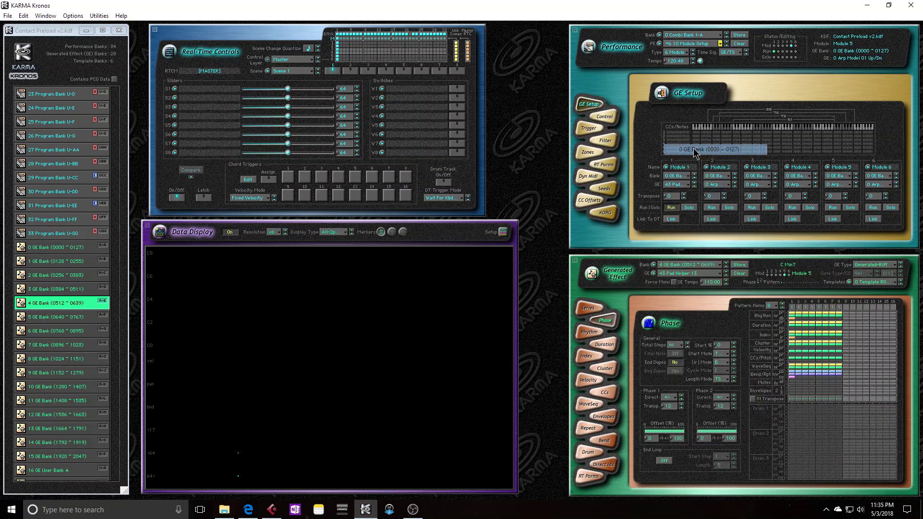
pyautogui.click(688, 185)
pyautogui.click(683, 188)
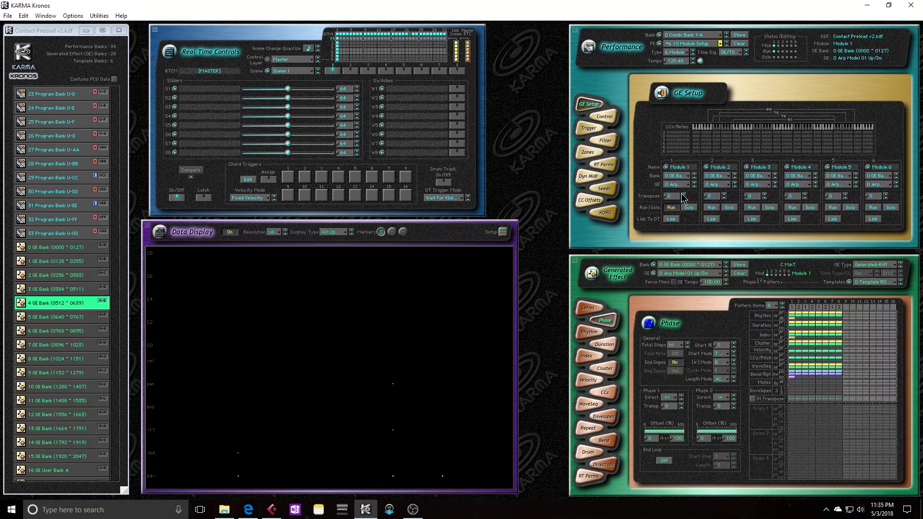
pyautogui.click(684, 195)
# Adjust Module 1's transpose value with the Transpose spinner arrow in GE Setup
pyautogui.click(683, 195)
# Enable Link To DT for Module 1 and turn on Latch in Real-Time Controls
pyautogui.click(671, 219)
pyautogui.click(204, 197)
# In MIDI Ins & Outs, set the Output Port to KRONOS 1 SOUND and the Input Port to LoopBe Internal MIDI
pyautogui.hotkey('ctrl', 'm')
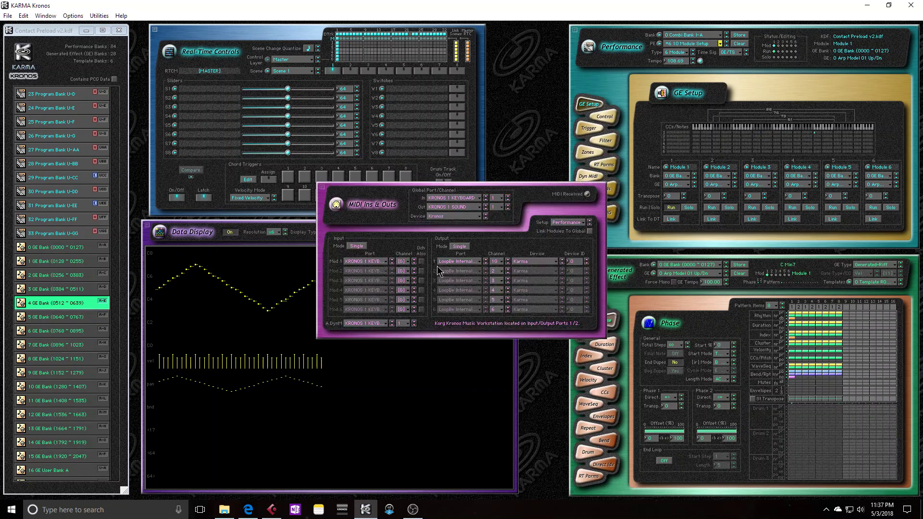
pyautogui.click(453, 266)
pyautogui.click(466, 282)
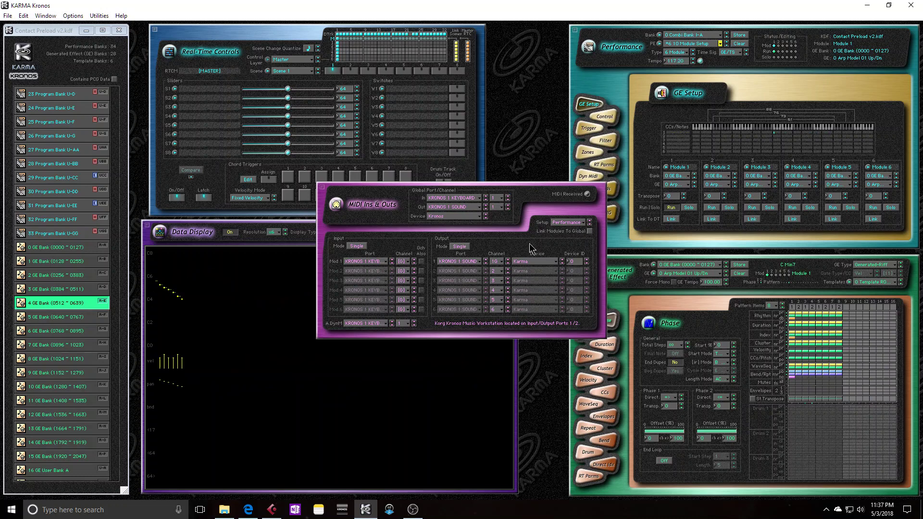
pyautogui.click(497, 259)
pyautogui.click(504, 277)
pyautogui.click(502, 264)
pyautogui.click(504, 259)
pyautogui.click(202, 199)
pyautogui.click(533, 197)
pyautogui.click(362, 260)
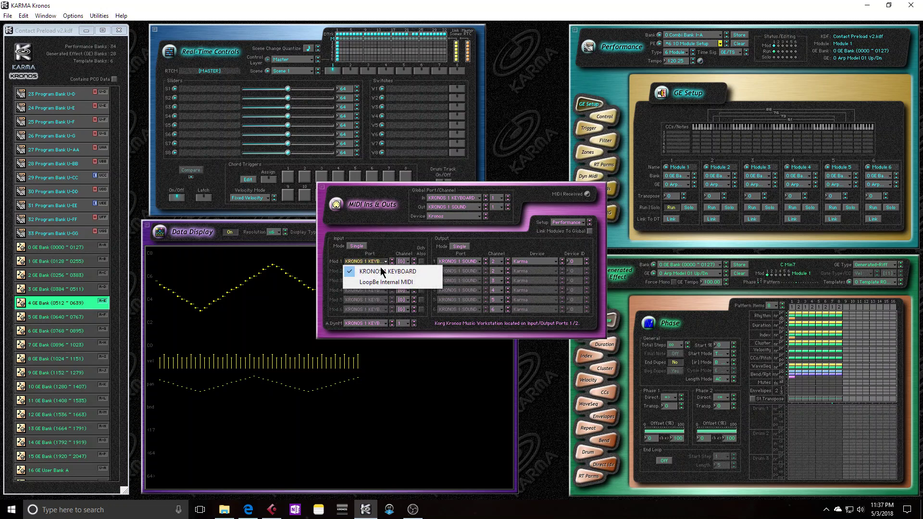
pyautogui.click(390, 285)
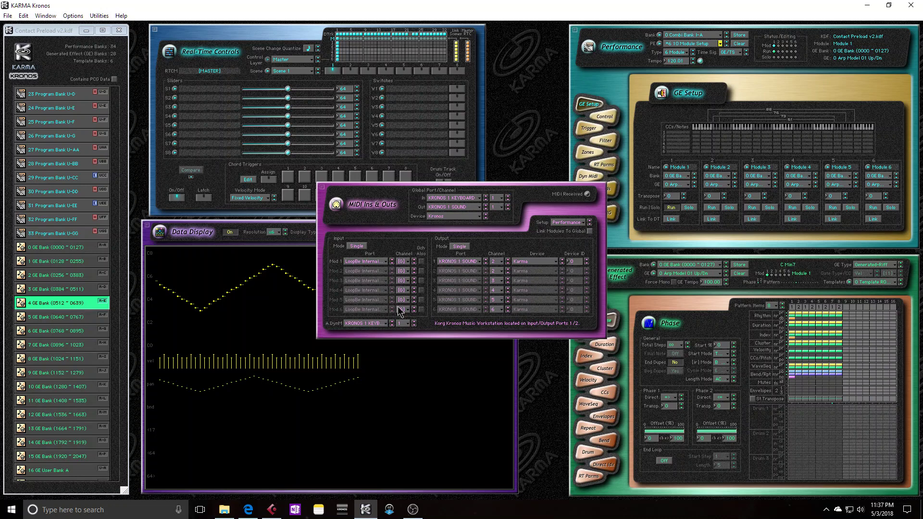
# Set the output channels of Modules 1, 2 and 3 to 6, 7 and 8
pyautogui.click(494, 261)
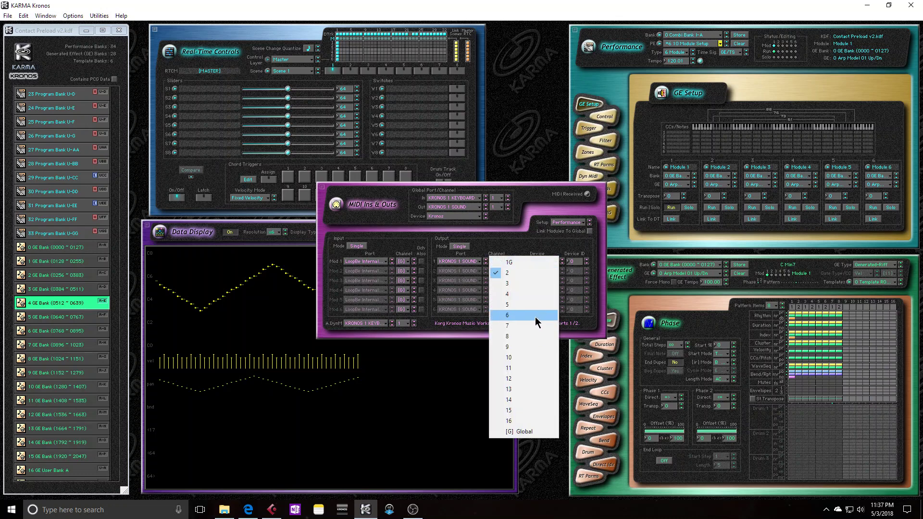
pyautogui.click(535, 316)
pyautogui.click(501, 269)
pyautogui.click(514, 336)
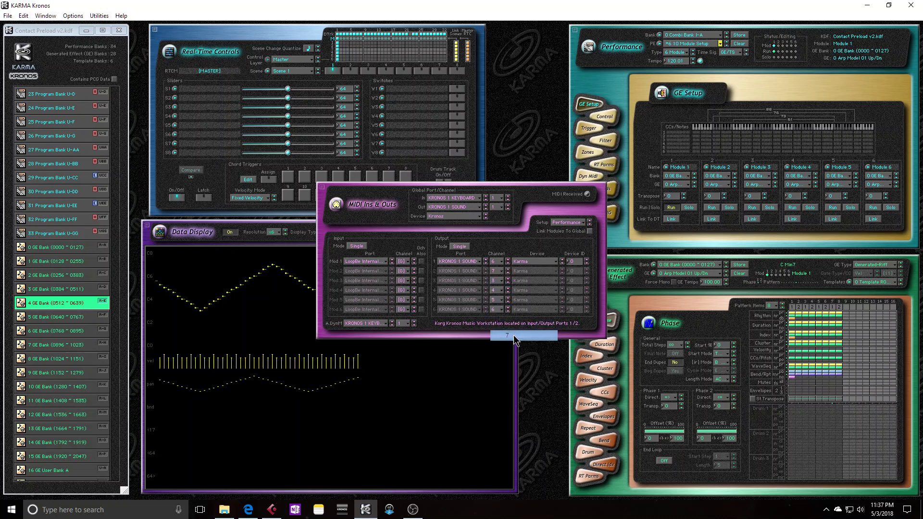
pyautogui.click(501, 281)
pyautogui.click(527, 345)
# Set the output channels of Modules 4, 5 and 6 to 9, 10 and 11
pyautogui.click(501, 299)
pyautogui.click(524, 356)
pyautogui.click(501, 296)
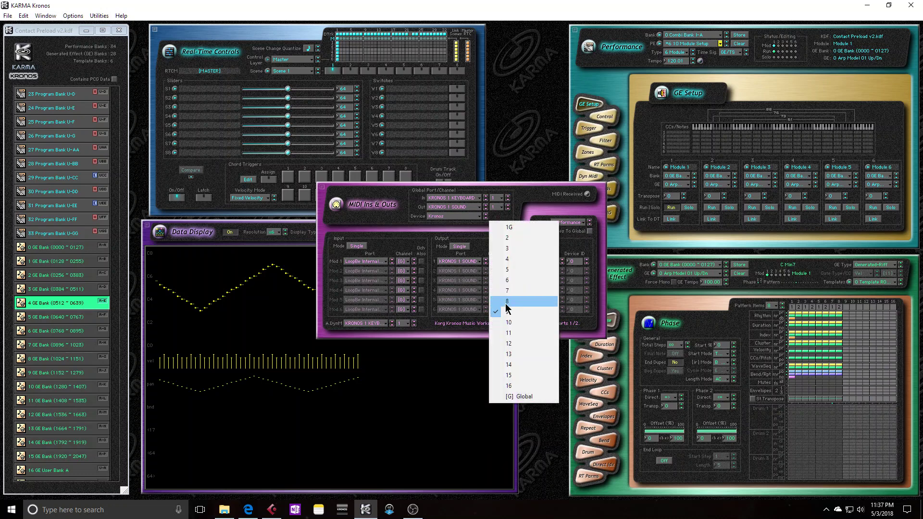
pyautogui.click(508, 312)
pyautogui.click(501, 261)
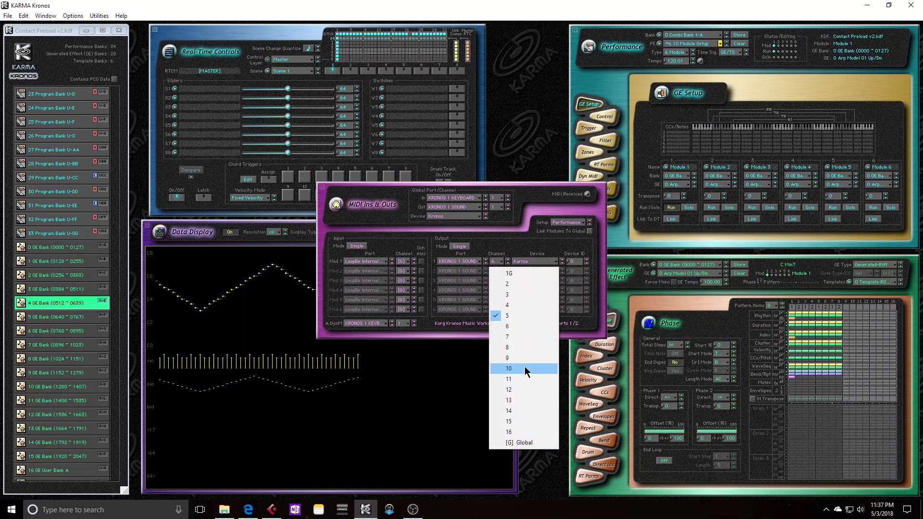
pyautogui.click(526, 369)
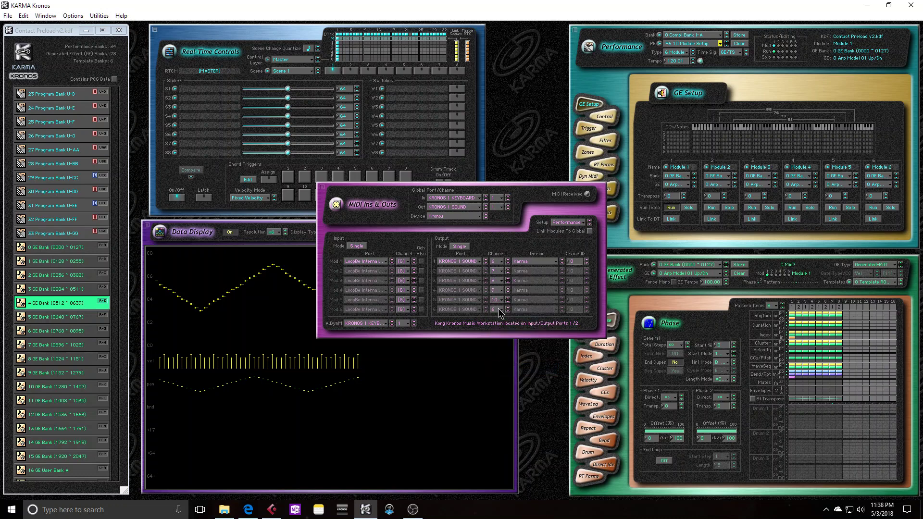
pyautogui.click(501, 309)
pyautogui.click(524, 380)
# Store performance 6.10 Module Setup, save Contact Preload v2.kdf, and close MIDI Ins & Outs
pyautogui.click(739, 36)
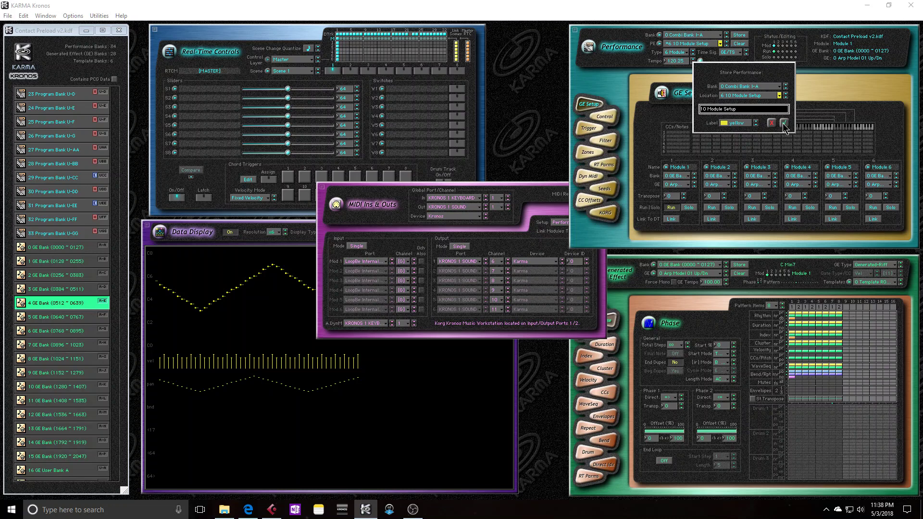
pyautogui.click(784, 129)
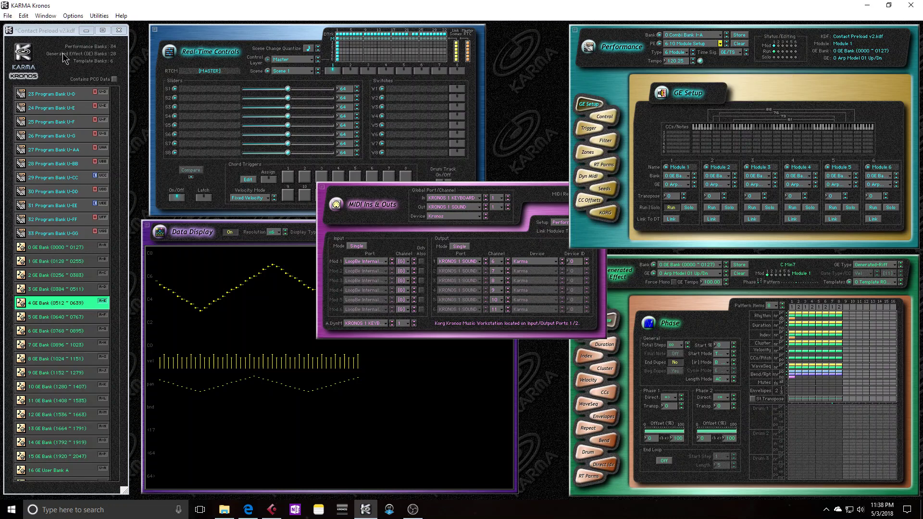
pyautogui.hotkey('ctrl', 's')
pyautogui.click(546, 204)
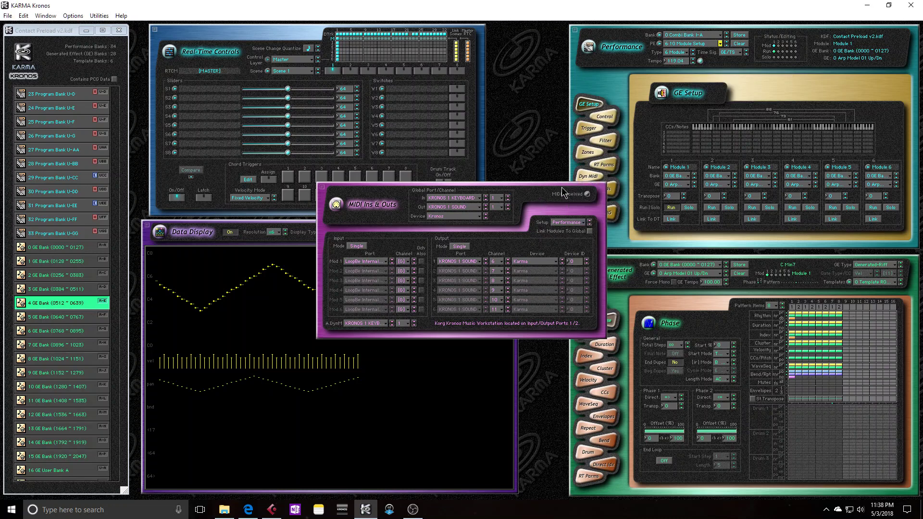
pyautogui.click(321, 187)
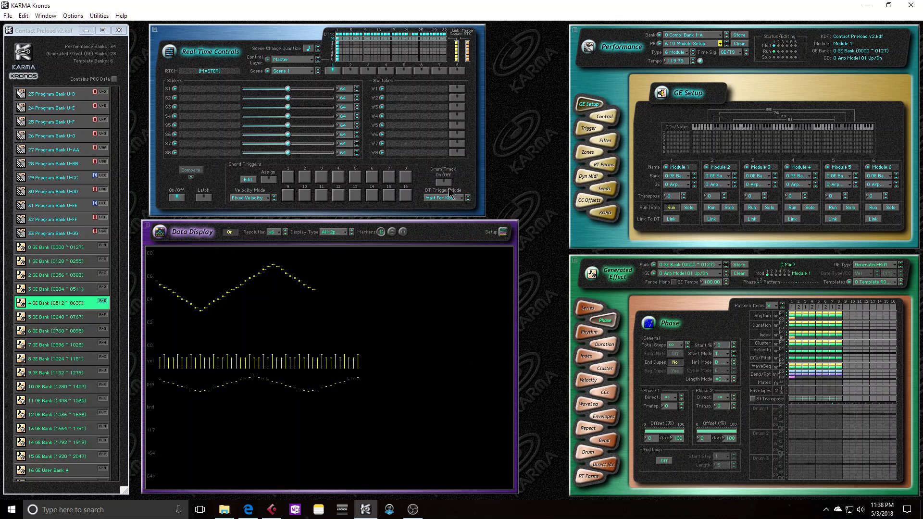
# Link Module 1 to the drum track, latch chord trigger 1, and turn the drum track on
pyautogui.click(672, 218)
pyautogui.click(203, 197)
pyautogui.click(288, 178)
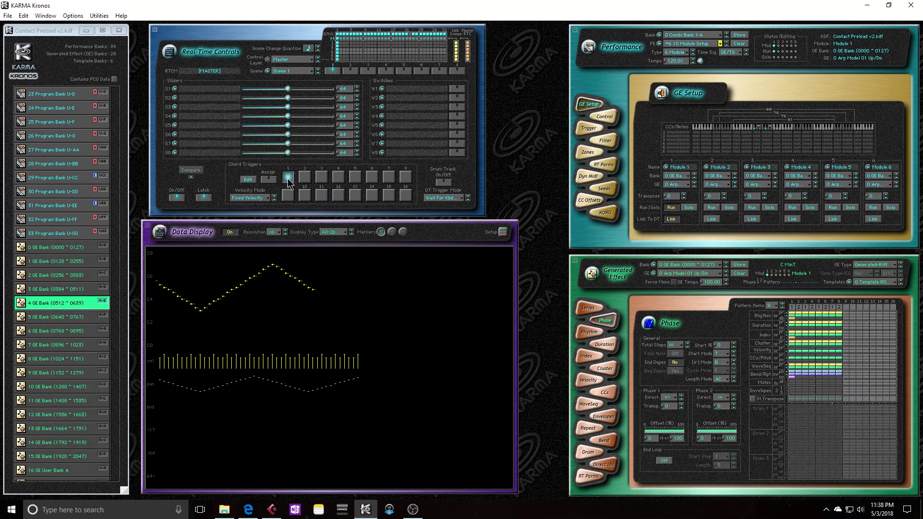
pyautogui.click(438, 181)
# Restart chord trigger 1 alongside the drum track, then unlink Module 1 from it
pyautogui.click(288, 179)
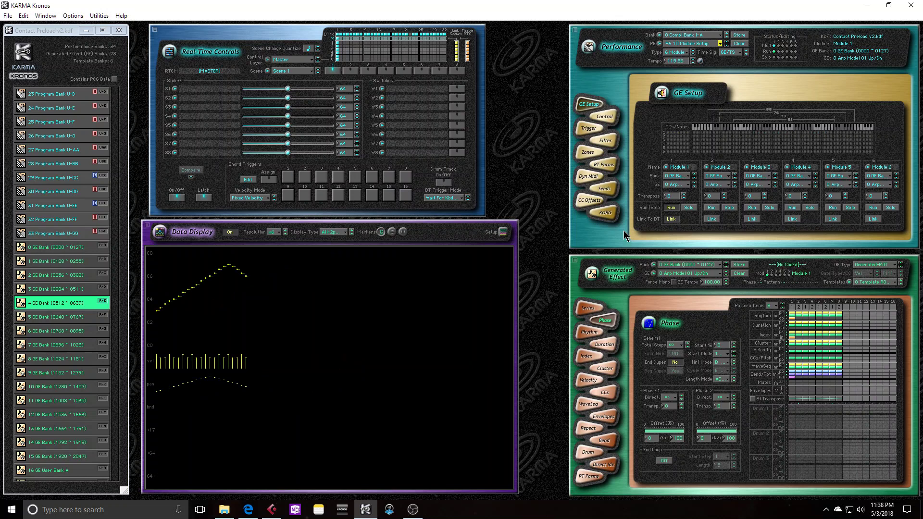
pyautogui.click(673, 221)
pyautogui.click(413, 509)
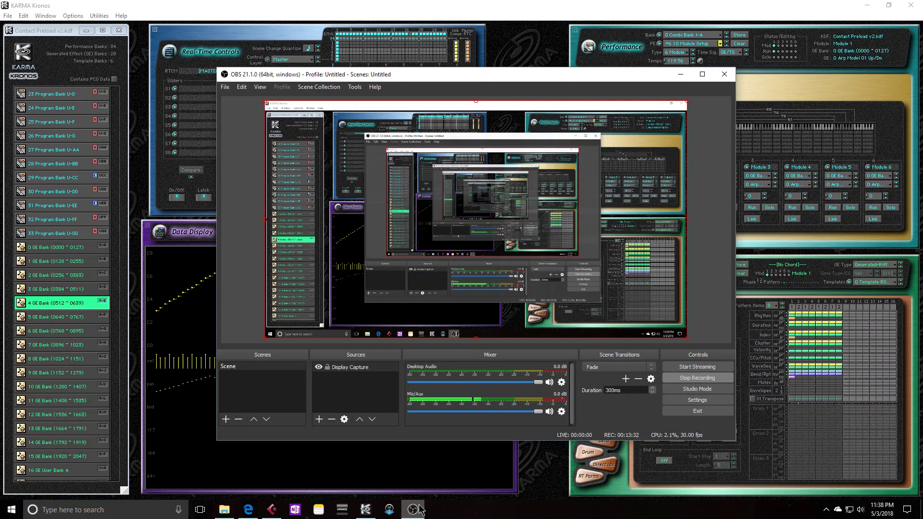